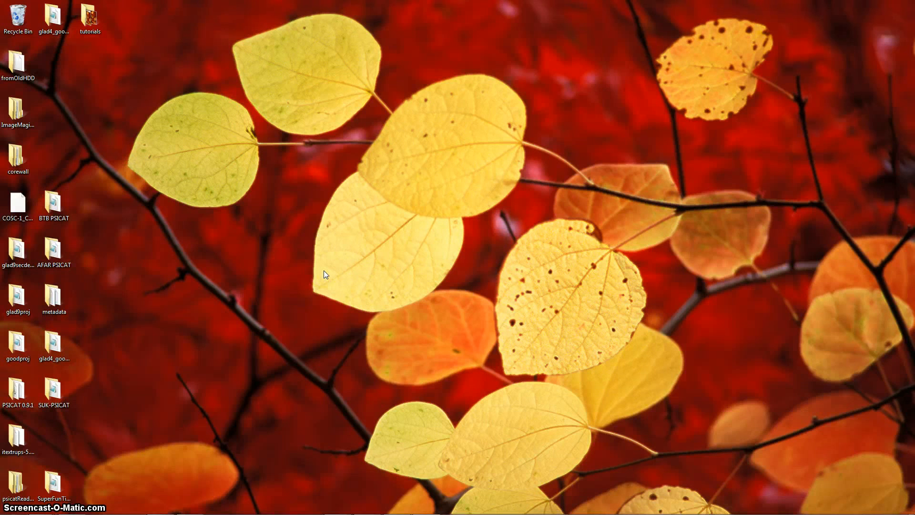
Open the SchemeEditor folder inside the PSICAT 0.9.1 tools folder and select SchemeEditor.exe
double_click(17, 390)
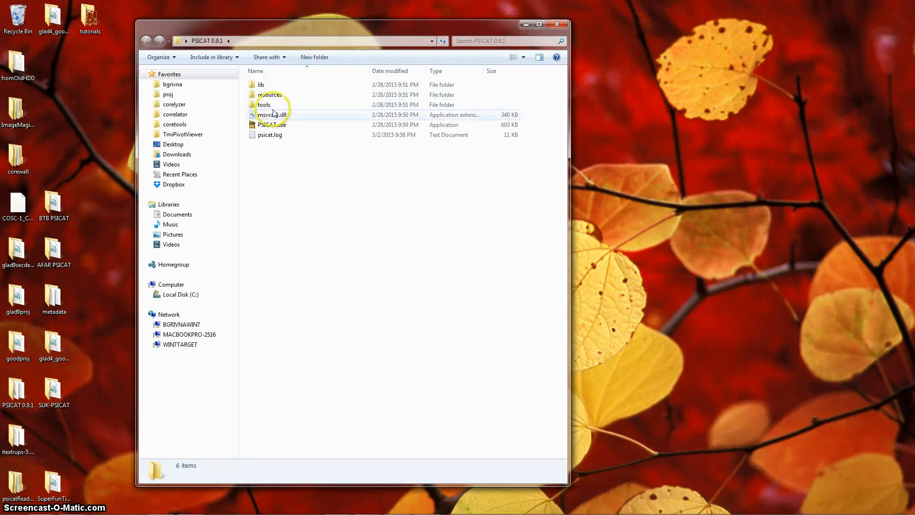
double_click(253, 105)
double_click(253, 87)
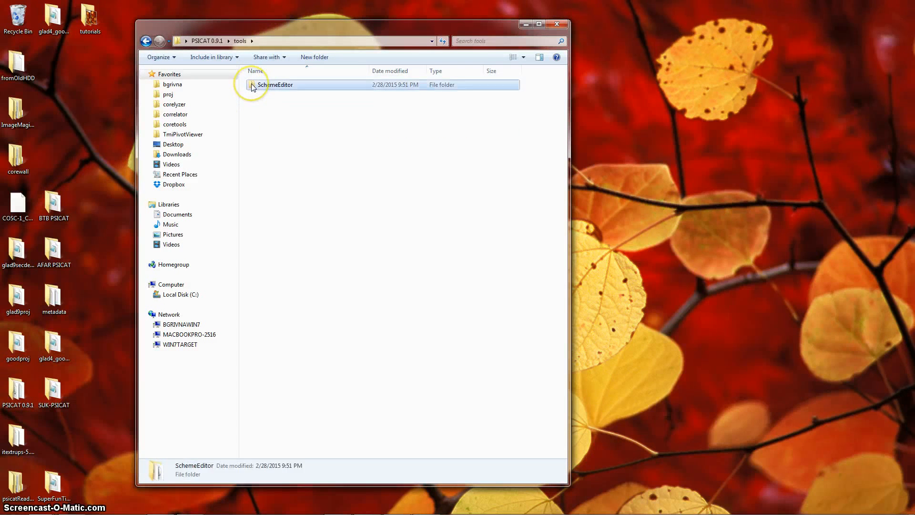
click(268, 105)
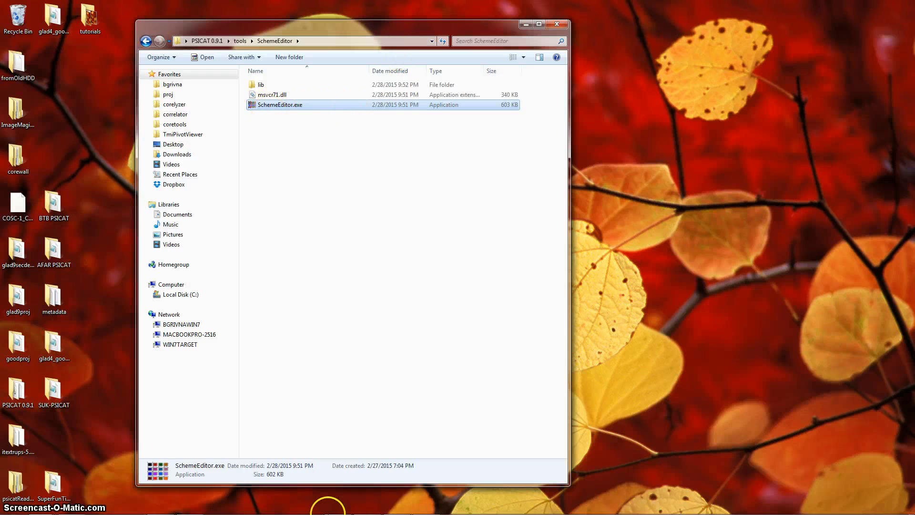
Minimise the folder window and switch to the already running Scheme Editor
mouse_move(334, 512)
click(526, 24)
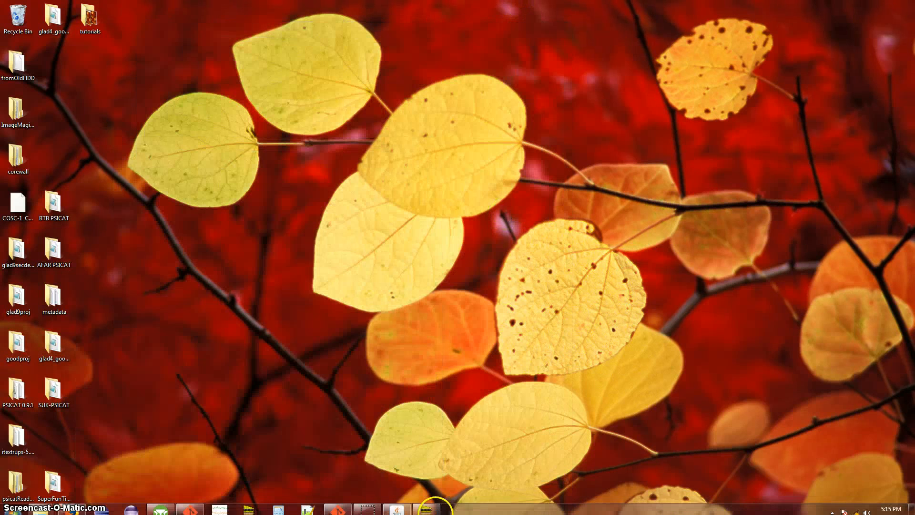
click(396, 506)
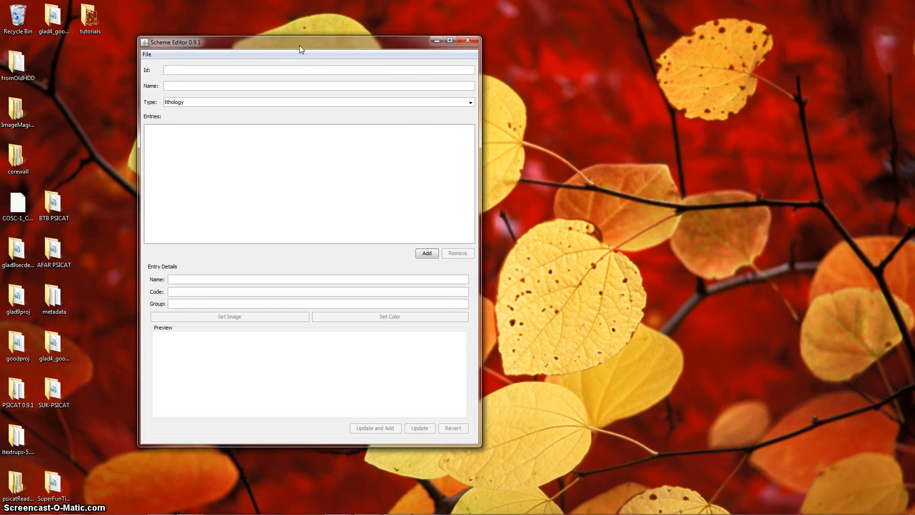
Set the scheme's Id to edu.umn.laccore.psicat.tutorial.lithology
click(256, 70)
text(edu.umn.lacor)
key(BackSpace)
key(BackSpace)
text(core.)
text(psicat.tutorial)
text(.lithology)
Name the scheme "PSICAT Tutorial Lithologies" and choose lithology as its type
text(PSICAT Tutor)
text(ial Lithologies)
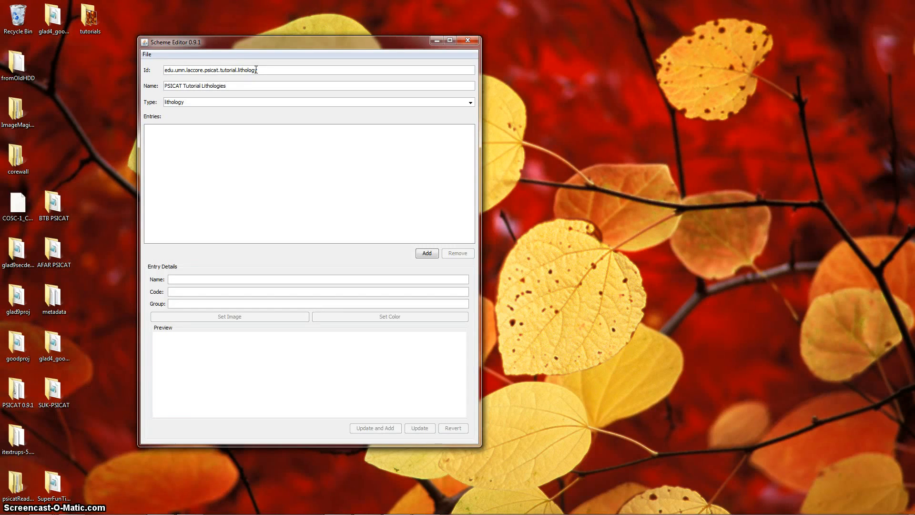
click(471, 103)
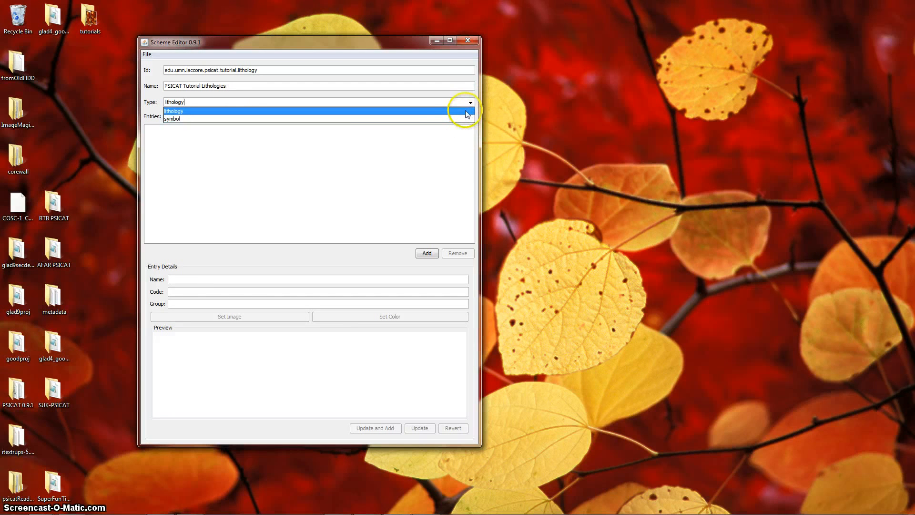
click(196, 112)
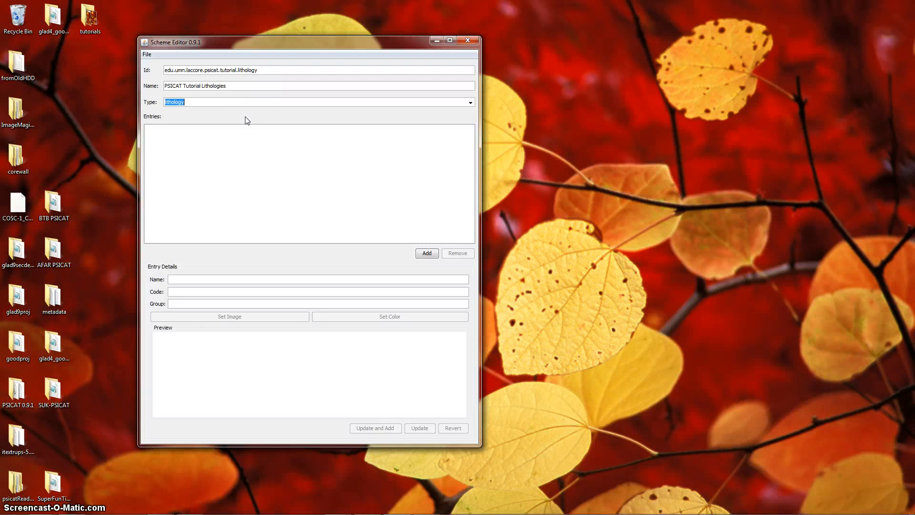
Add a first entry named "Fun New Lithology Entry" and let its code be generated from the name
click(430, 254)
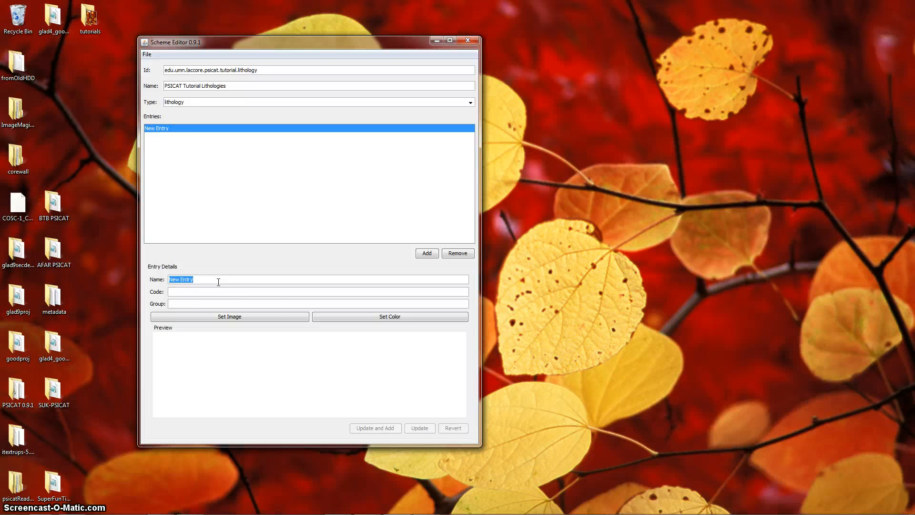
text(Fun )
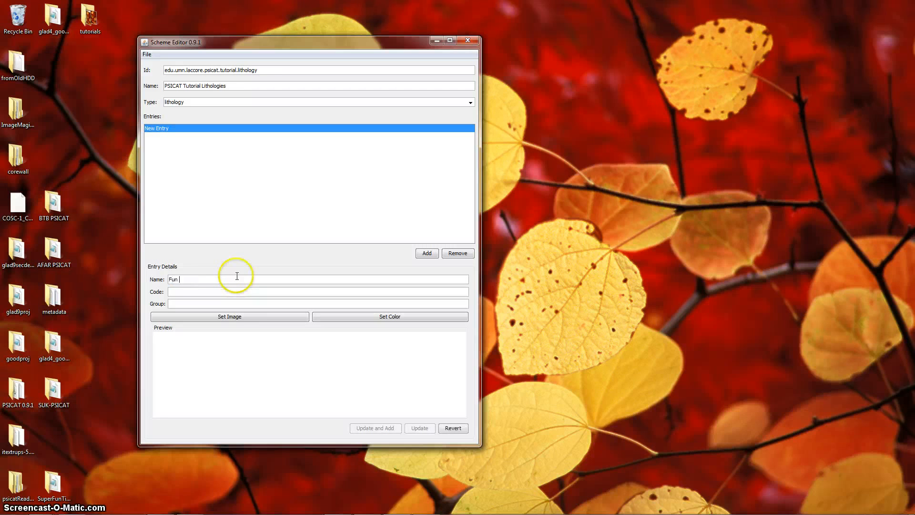
text(New Lithology Entry)
key(Tab)
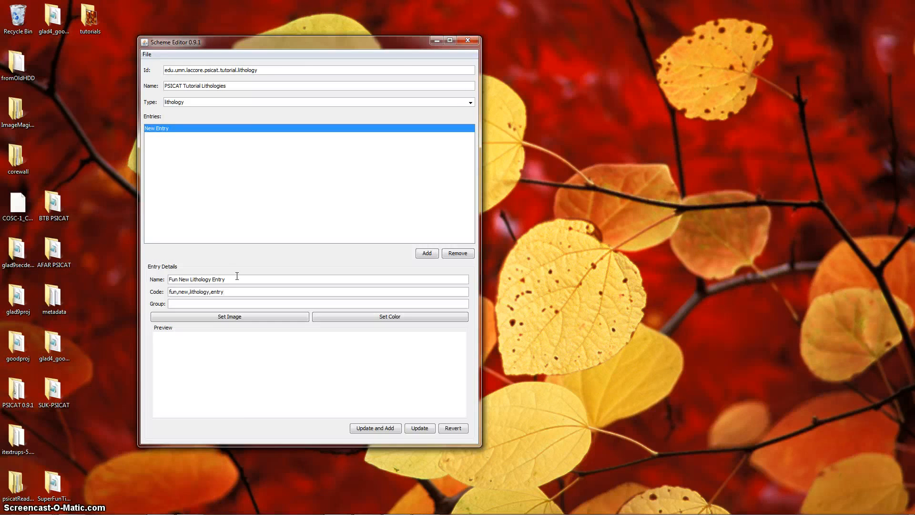
click(244, 266)
Assign the Basaltic Flows image to the Fun New Lithology Entry
click(209, 317)
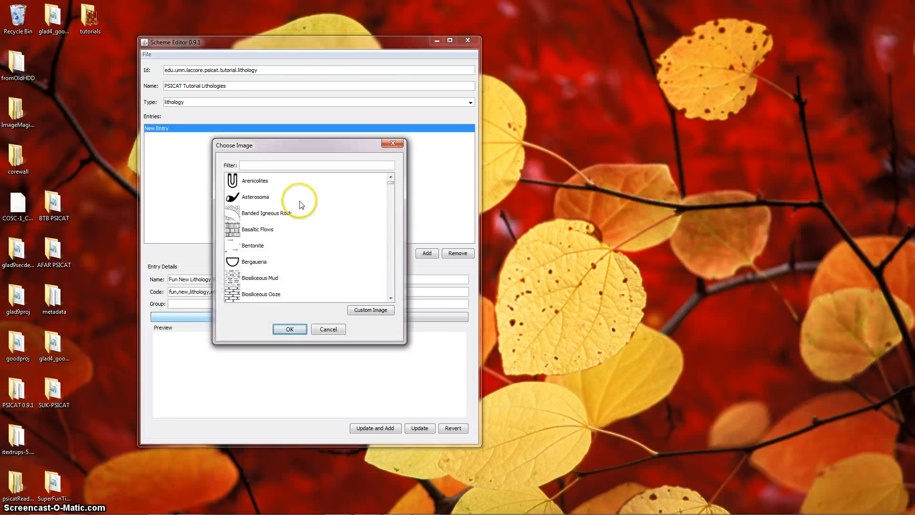
click(253, 229)
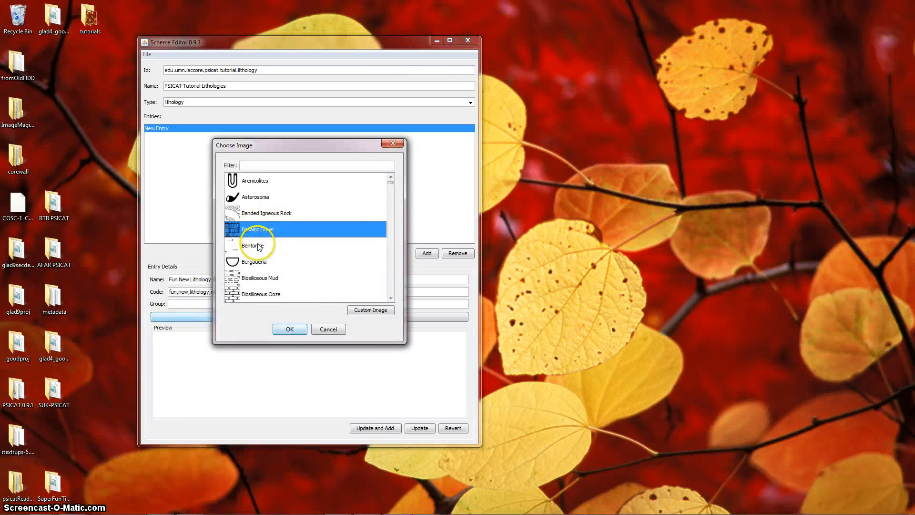
click(290, 329)
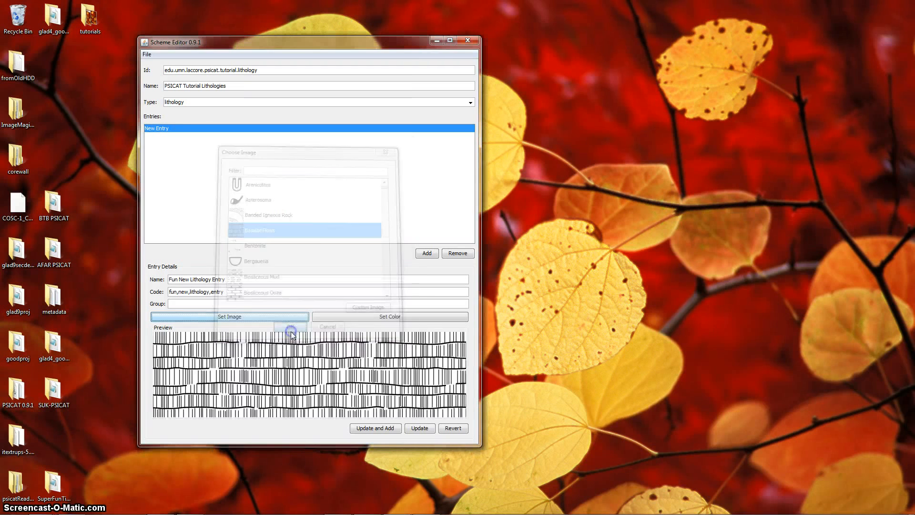
Set the first entry's colour to a bright green swatch and update the entry
click(419, 315)
click(344, 214)
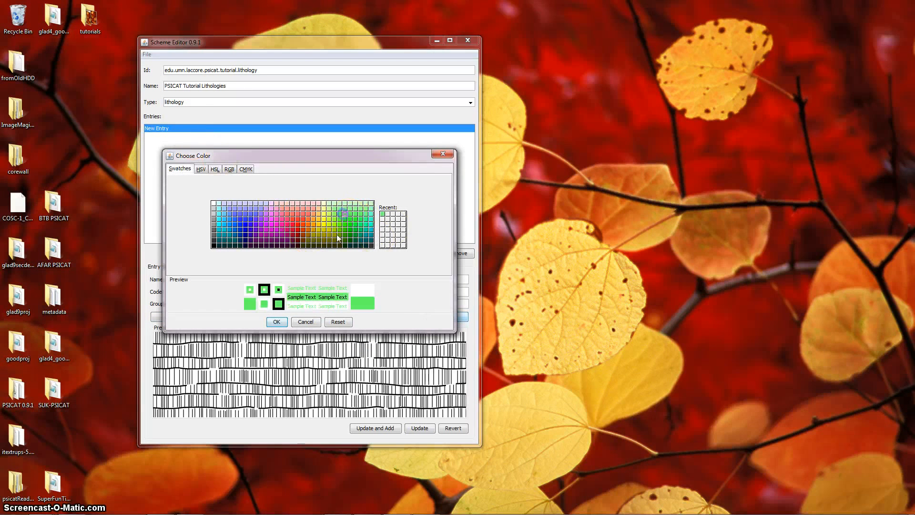
click(278, 322)
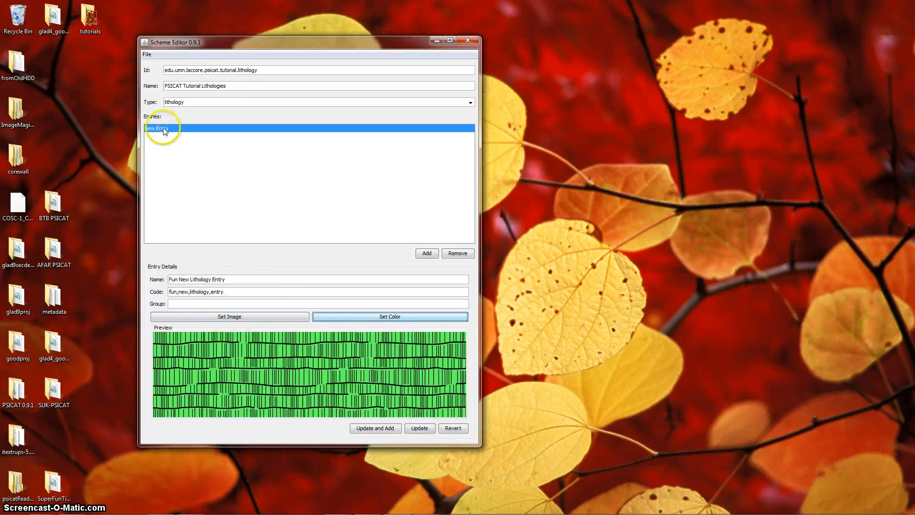
click(419, 429)
click(419, 429)
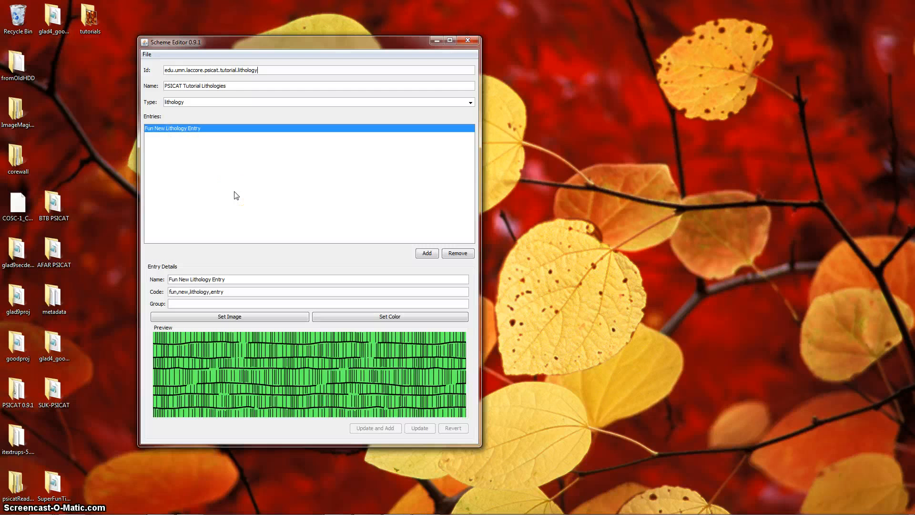
Add another entry named "Second Lithological Entry" and assign it the "Chert 2, bedded" image
click(427, 253)
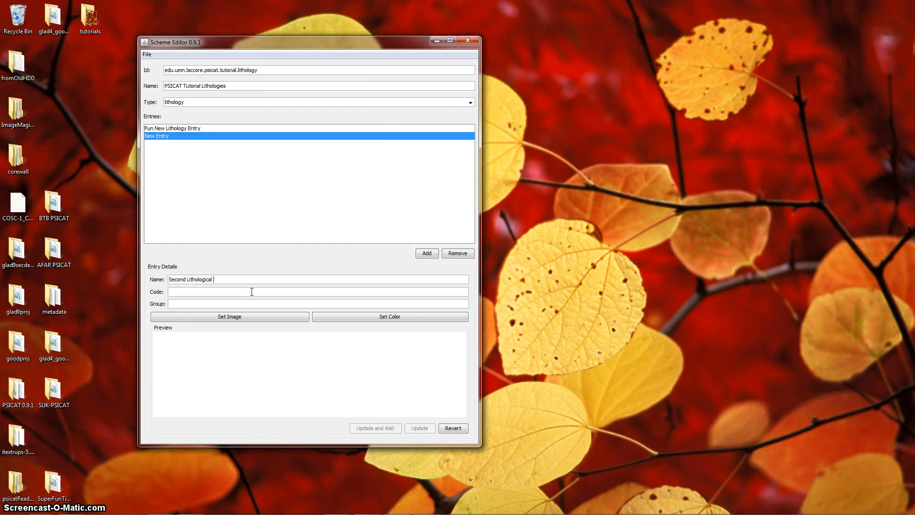
key(Tab)
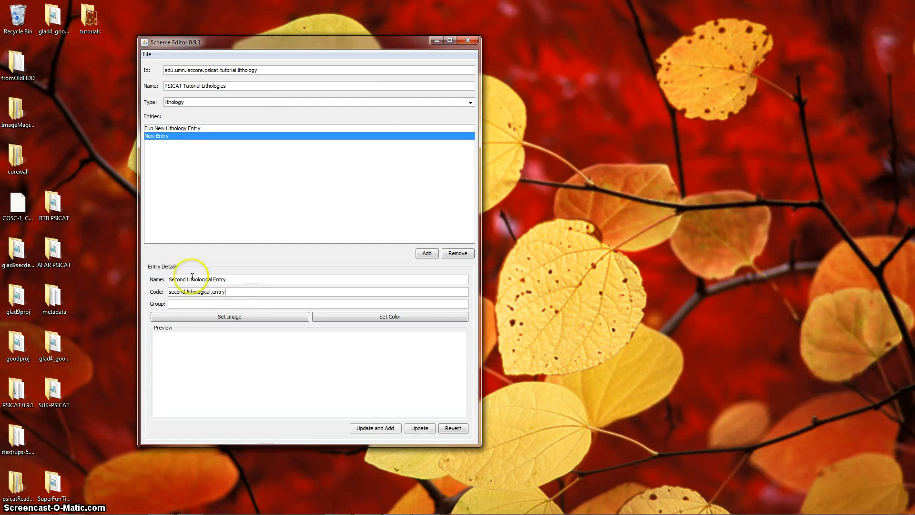
click(229, 317)
scroll(305, 219, down, 4)
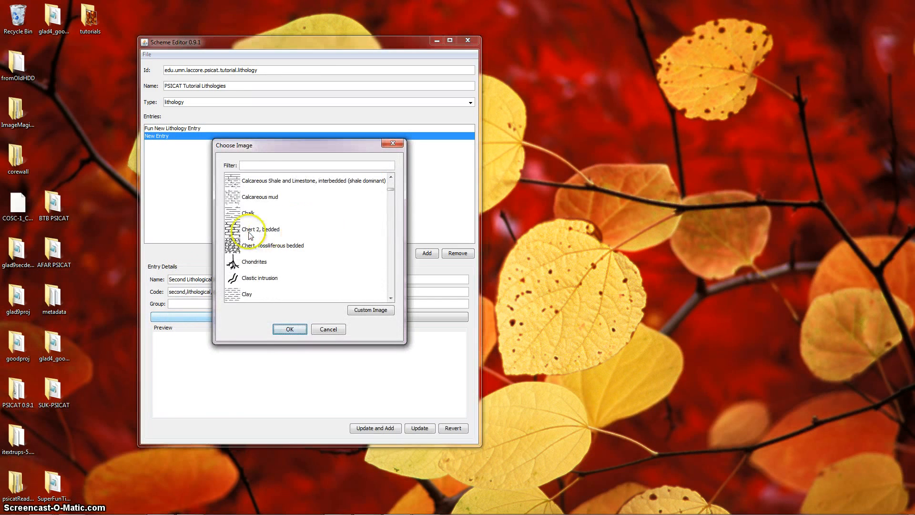
click(251, 230)
click(289, 329)
Set the second entry's colour to a salmon pink swatch, then update it while adding another blank entry
click(388, 316)
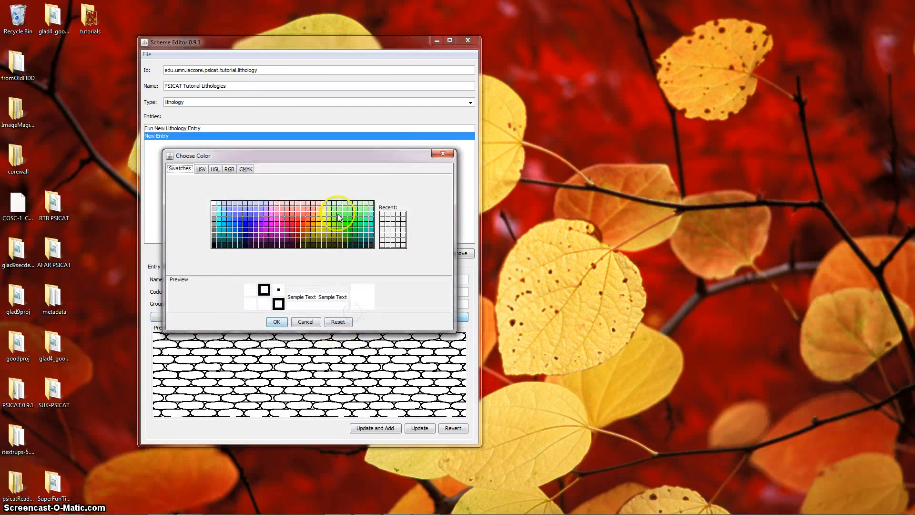
click(342, 217)
click(283, 219)
click(305, 208)
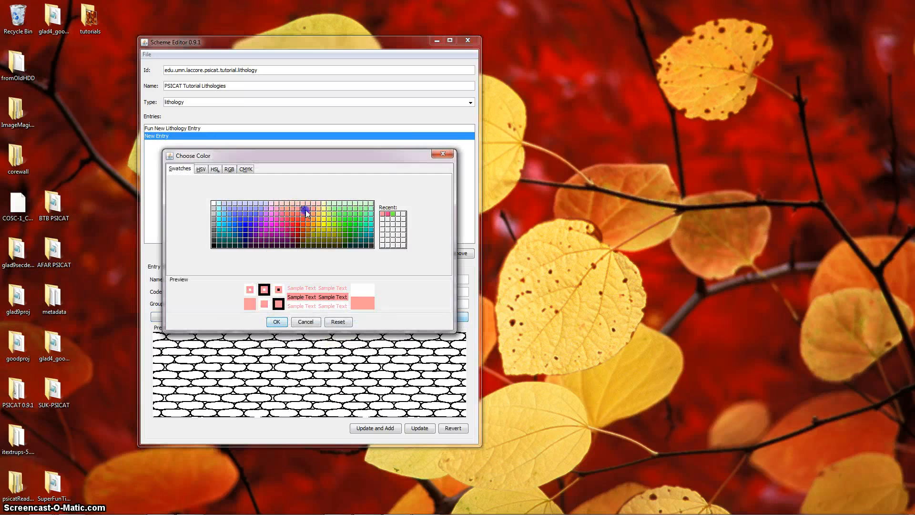
click(278, 321)
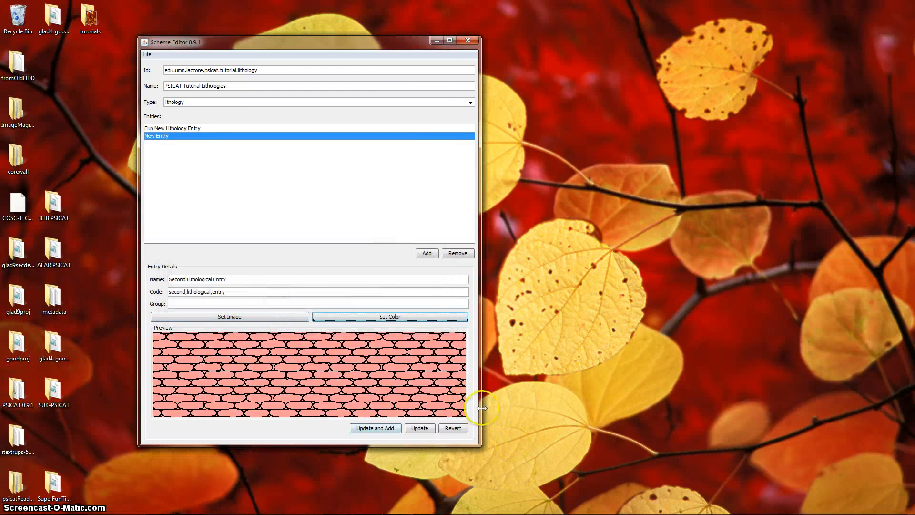
click(375, 428)
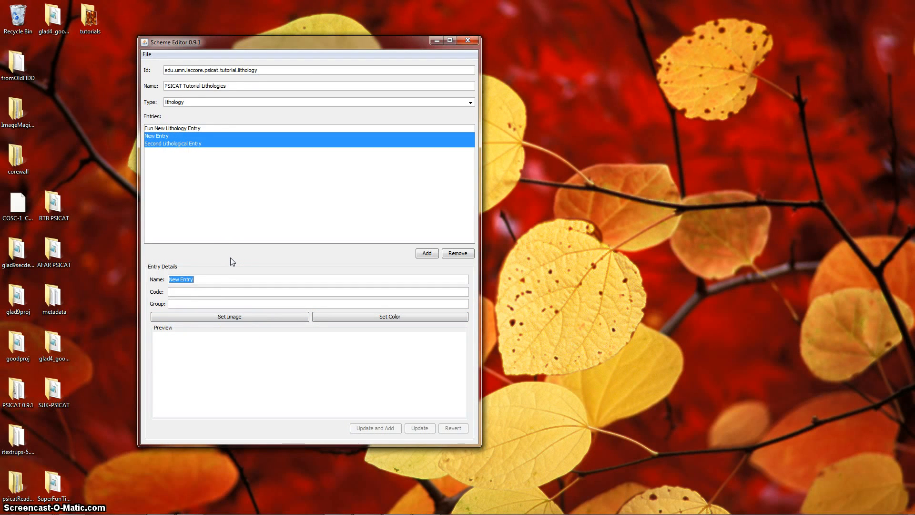
Name the new entry "Third Entry Super Duper" and assign it the "Conglomerate, crossbedded" image
text(Third )
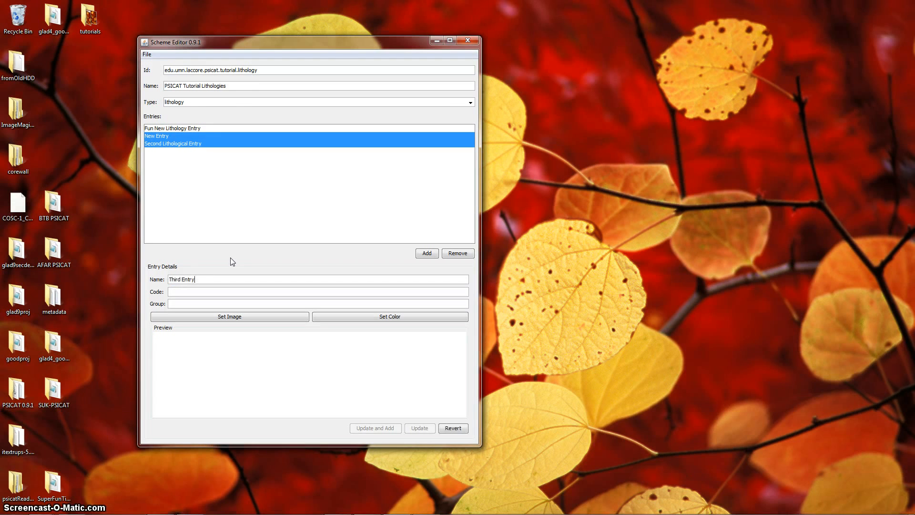
text(Entry Super Duper)
key(Tab)
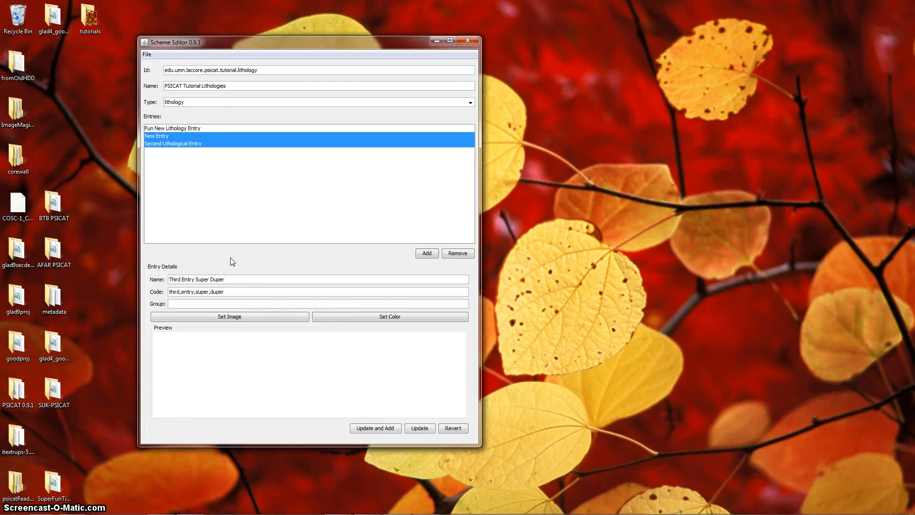
click(270, 317)
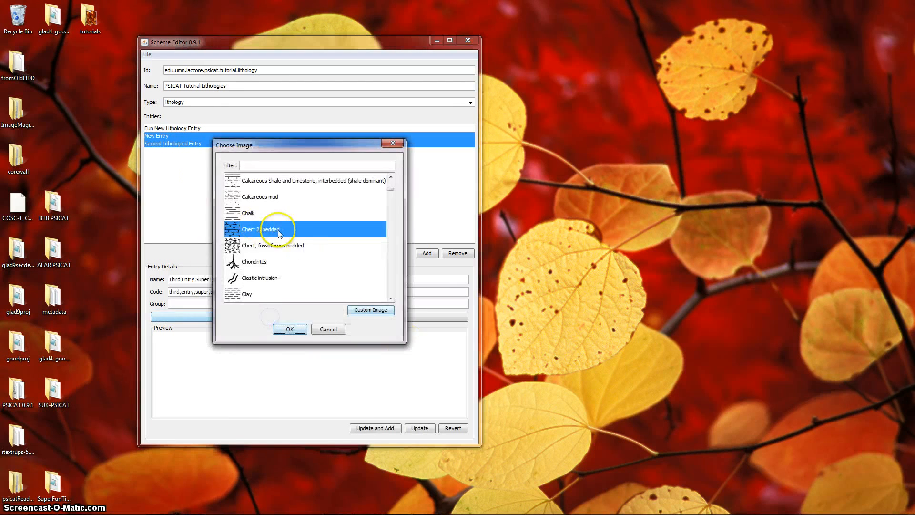
scroll(248, 253, down, 3)
click(248, 258)
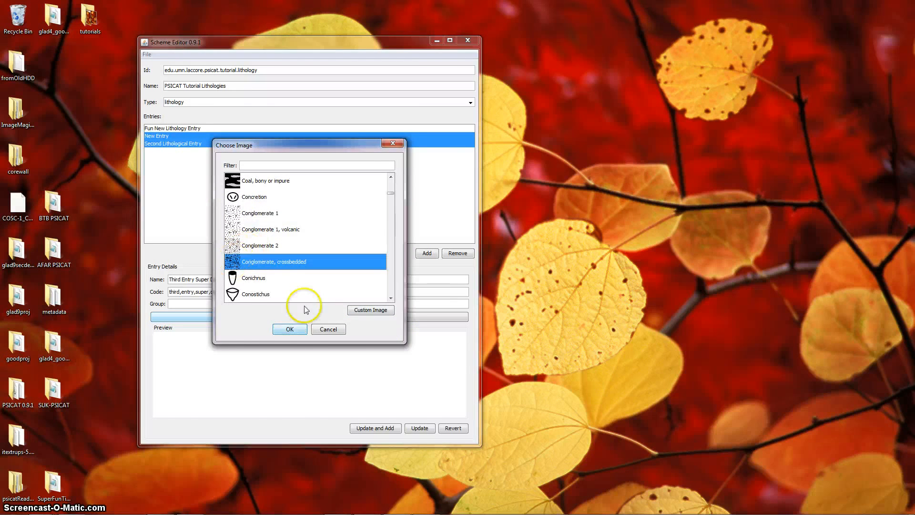
click(290, 329)
Set the third entry's colour to a light green swatch and update the entry
click(375, 317)
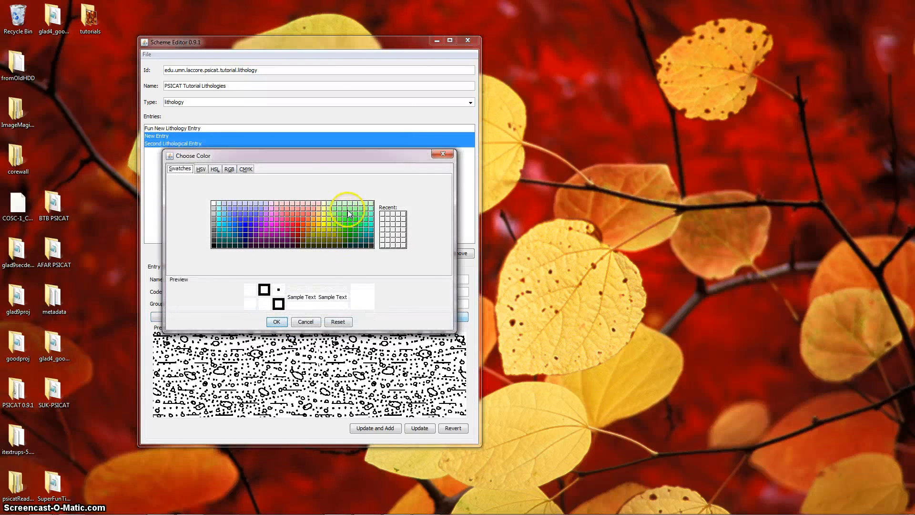
click(348, 208)
click(279, 321)
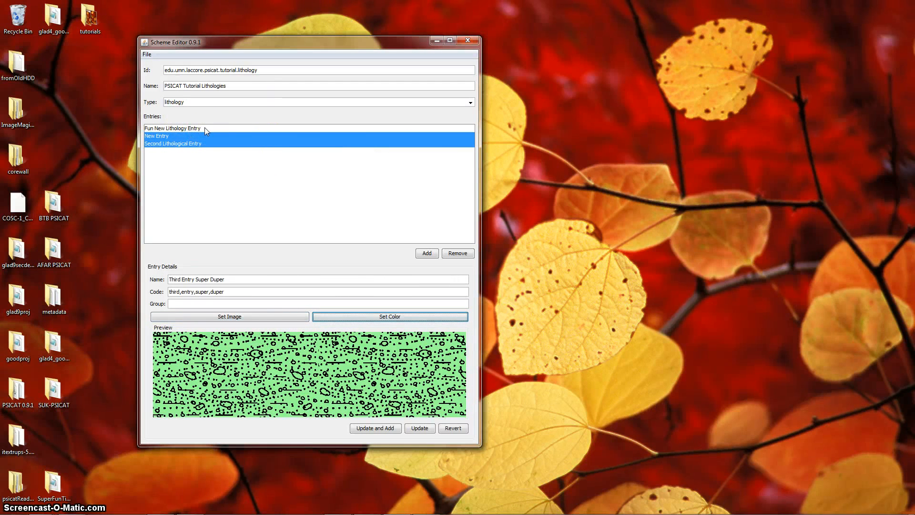
click(421, 428)
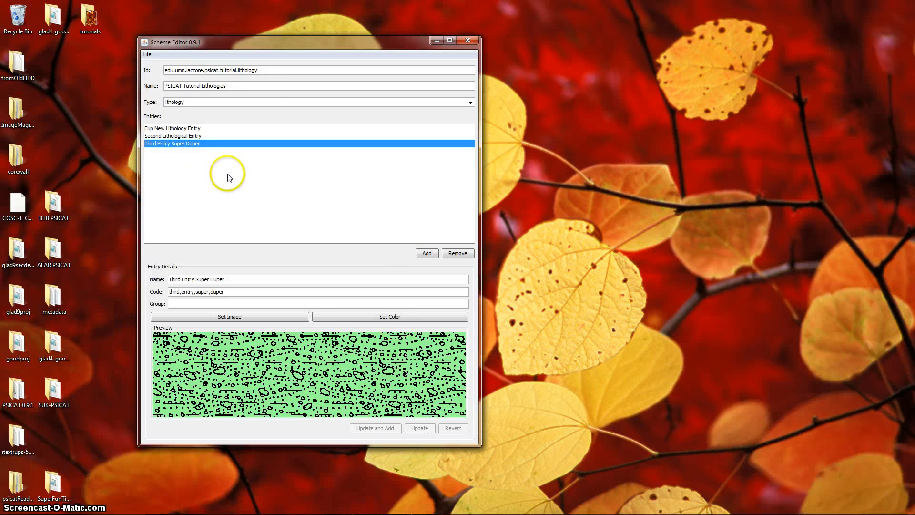
Go through the three lithology entries to compare their details and pattern previews
click(199, 136)
click(200, 128)
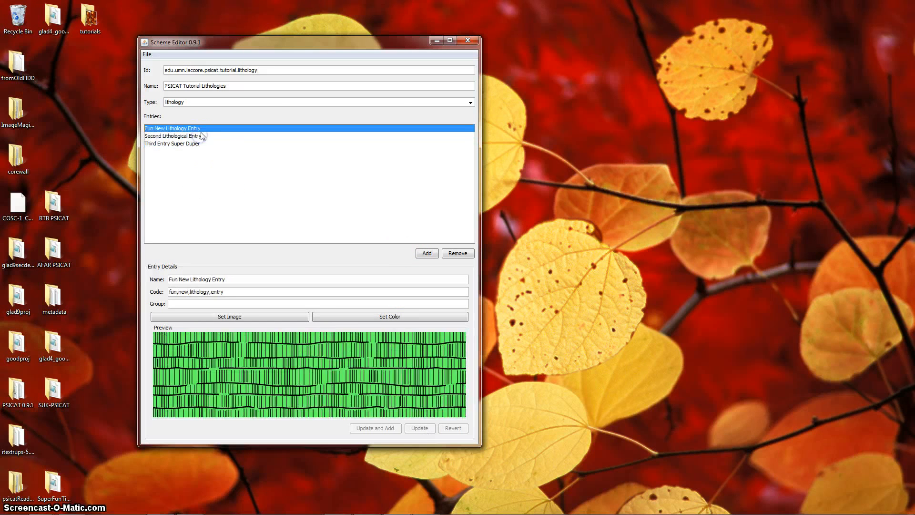
click(202, 136)
click(201, 143)
click(199, 136)
click(198, 129)
click(197, 136)
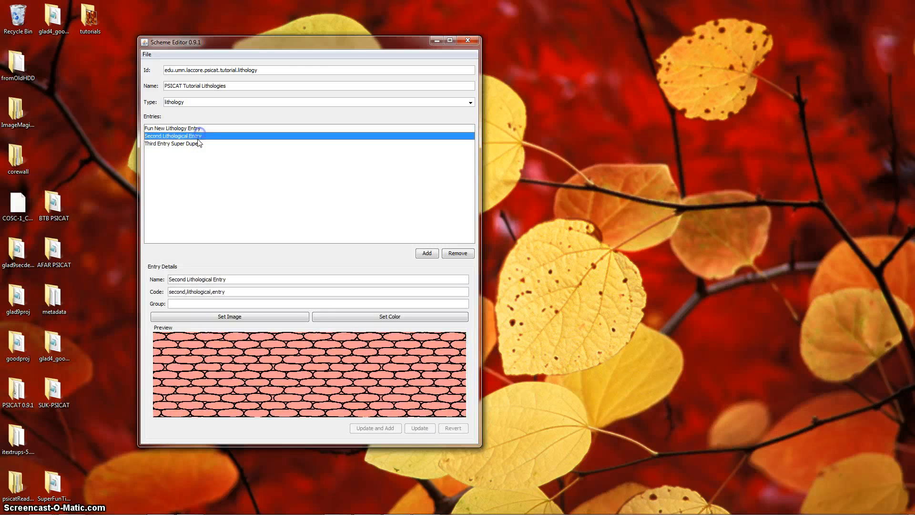
click(197, 142)
Set the "Fun New Lithology Entry" colour to an orange-yellow swatch, update the entry, and reselect it to check the change
click(198, 128)
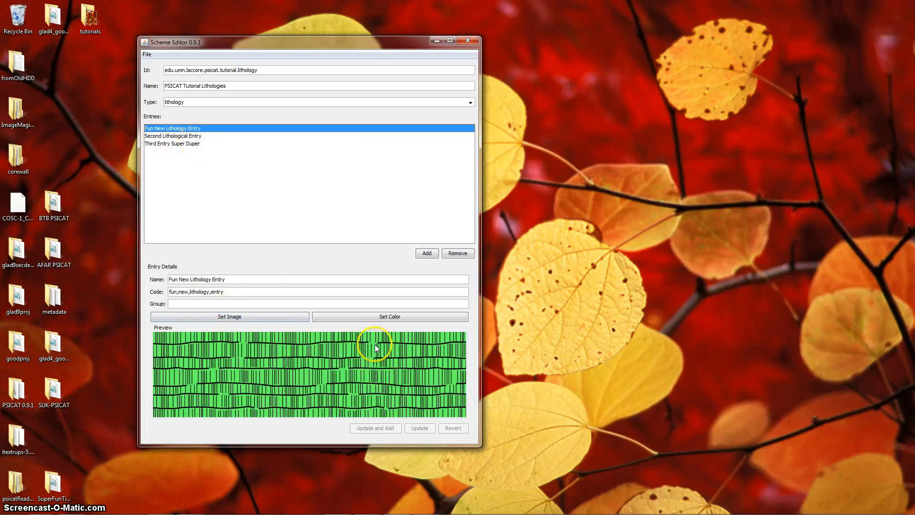
click(364, 317)
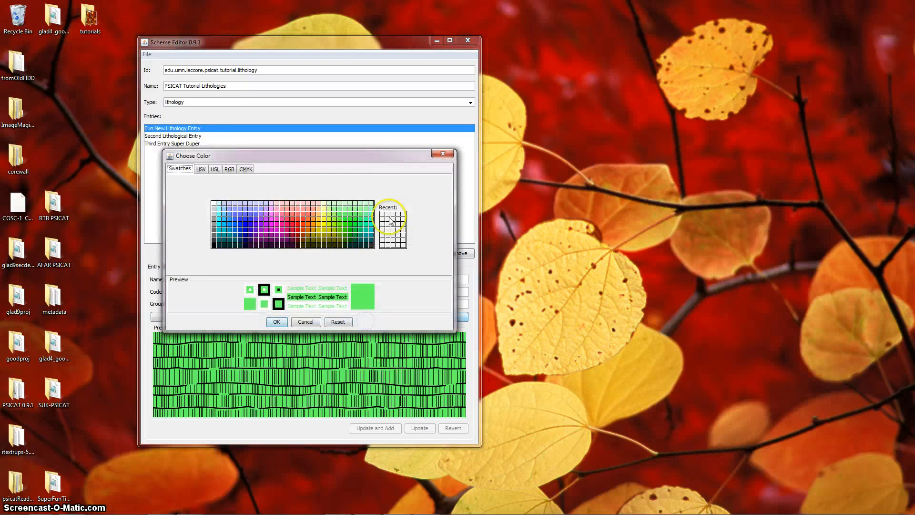
click(322, 222)
click(281, 319)
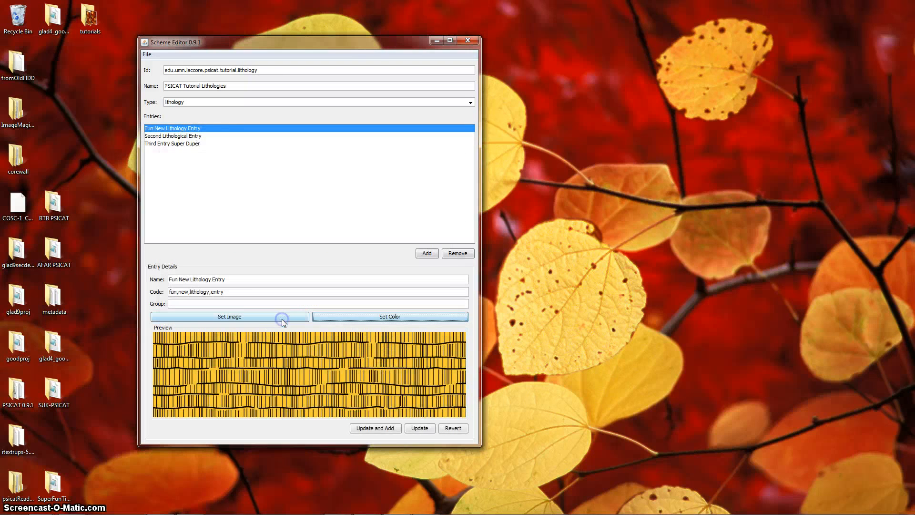
click(424, 428)
click(193, 135)
click(189, 128)
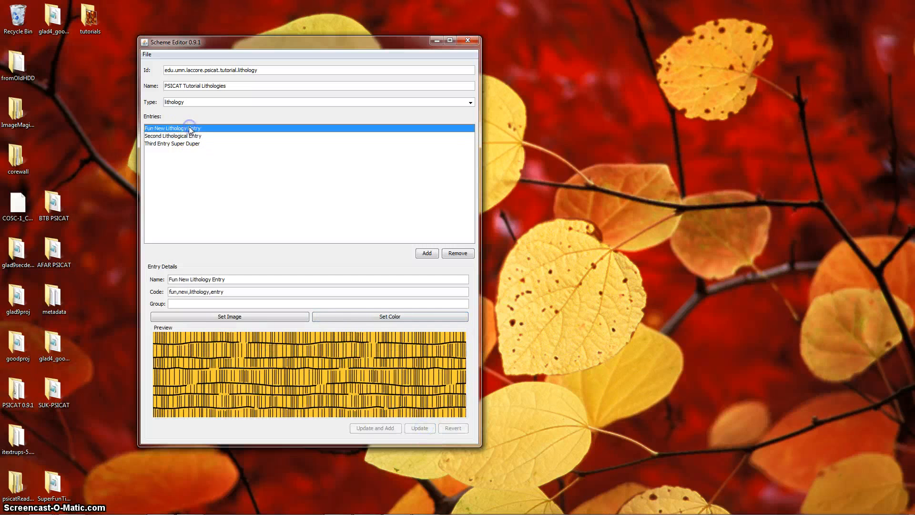
Try a blue swatch and the name "Something STupid" on the first entry, and revert these unsaved changes
click(374, 316)
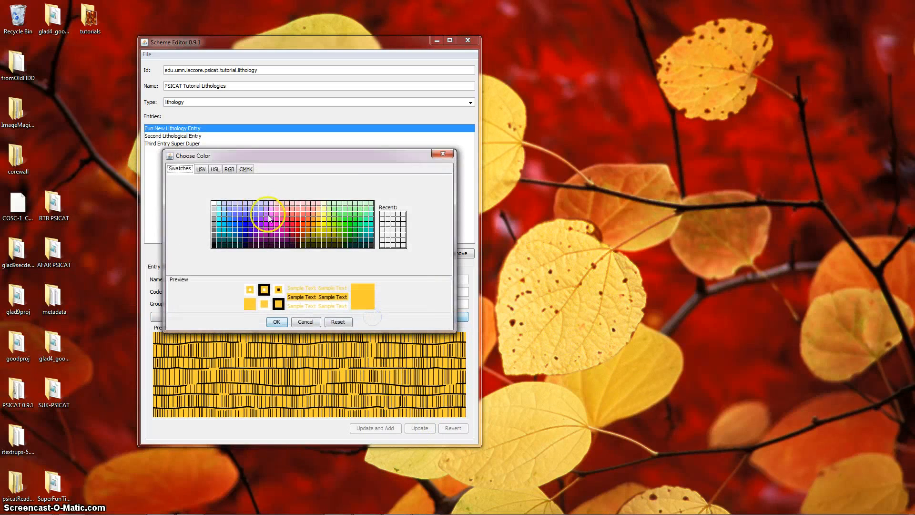
click(240, 214)
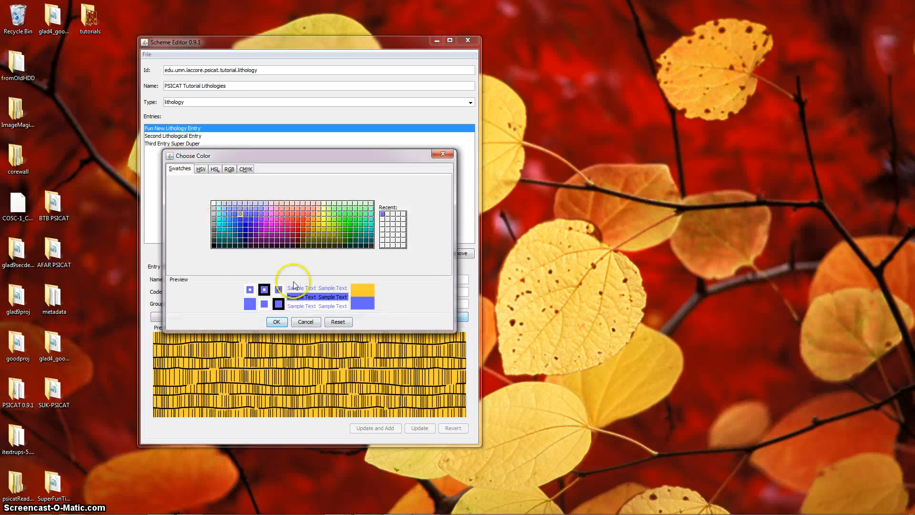
click(276, 322)
drag(224, 279, 169, 278)
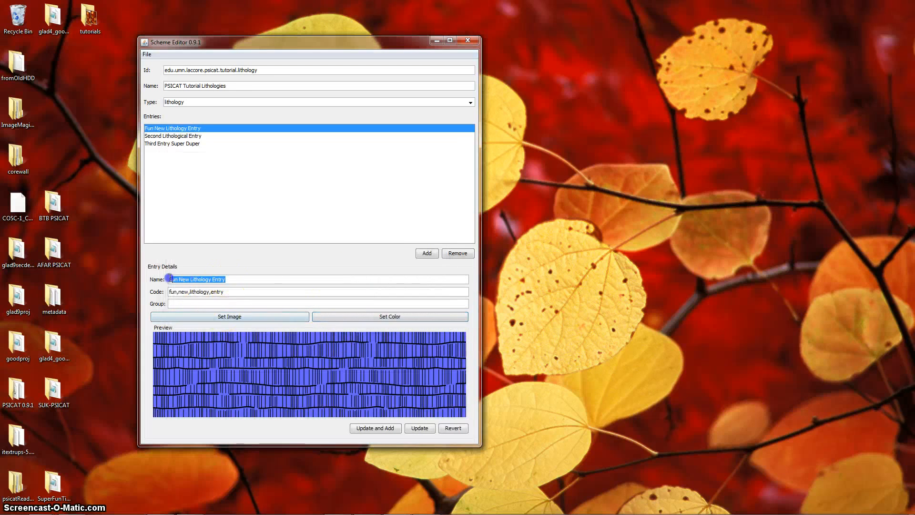
text(Something STupid)
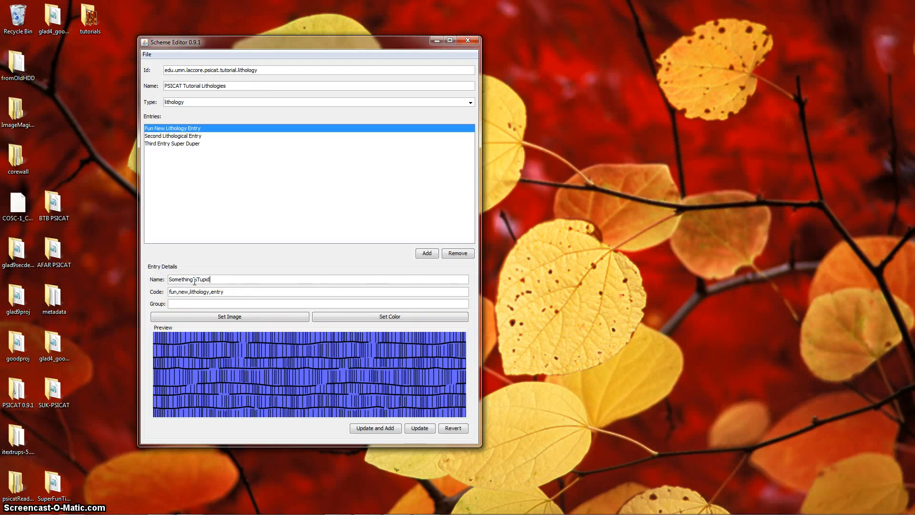
click(329, 293)
click(453, 428)
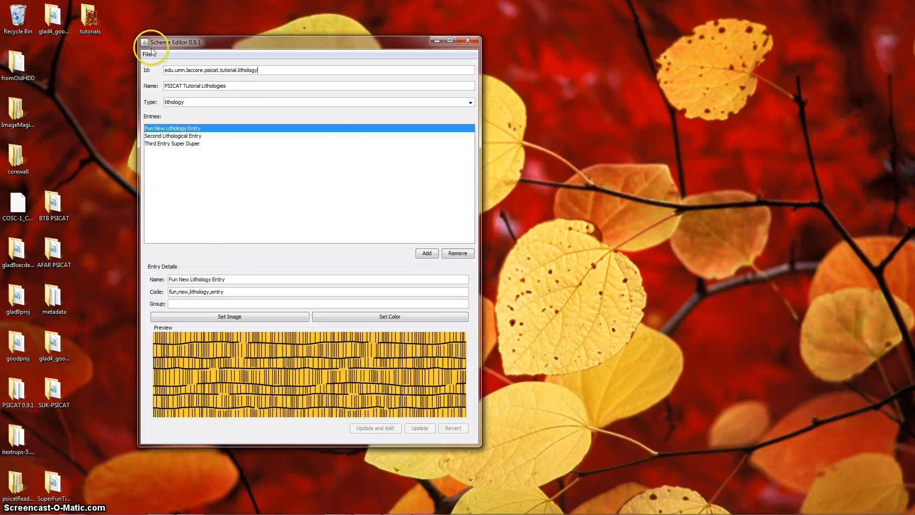
Save the scheme to the Desktop under the file name mylithology
click(148, 55)
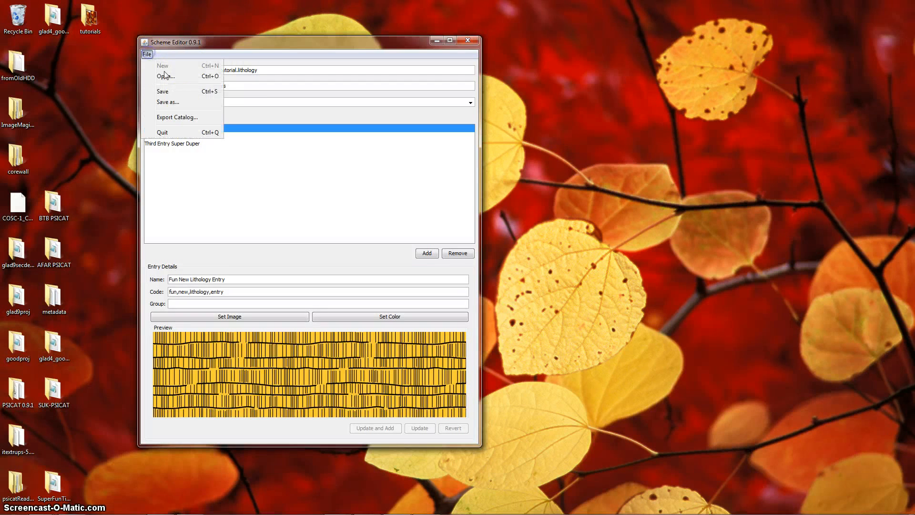
click(181, 102)
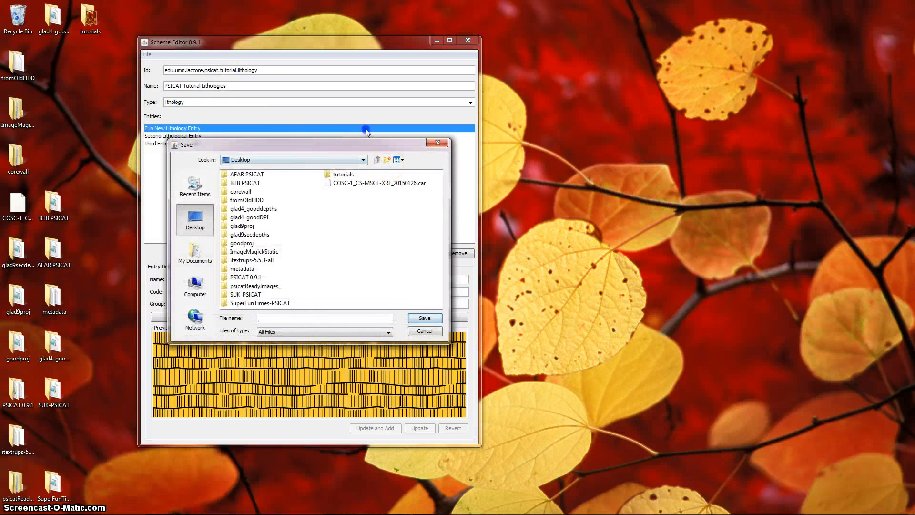
drag(320, 145, 437, 107)
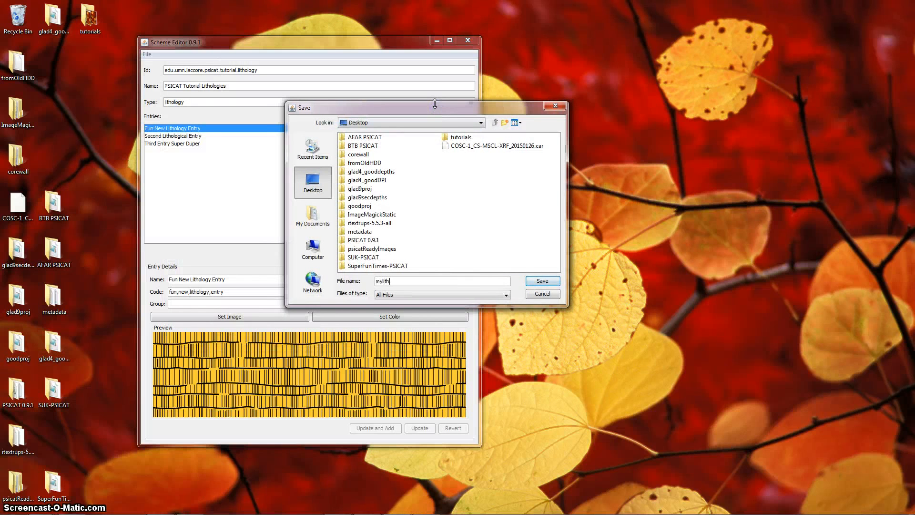
click(542, 280)
click(314, 254)
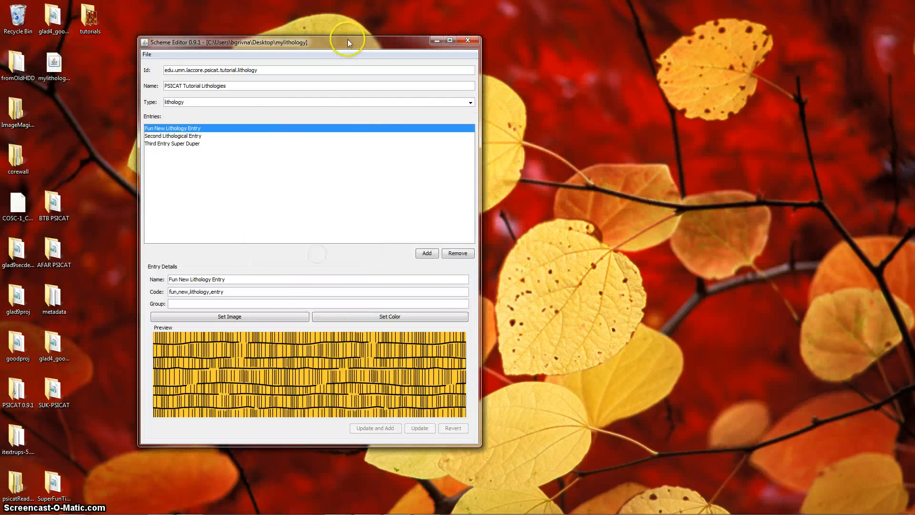
Switch to PSICAT and start a new project, using a new folder named tutorialProj in the user's home folder as its root directory
drag(347, 39, 424, 27)
click(519, 31)
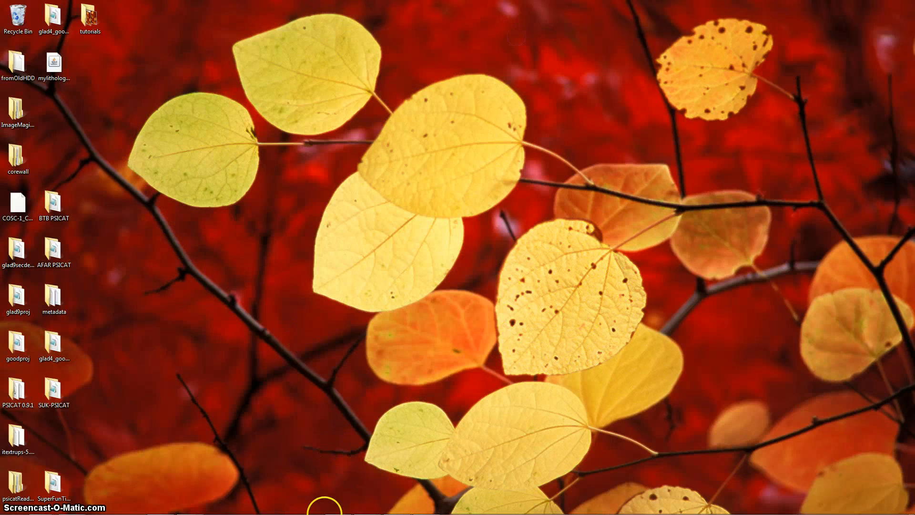
click(427, 504)
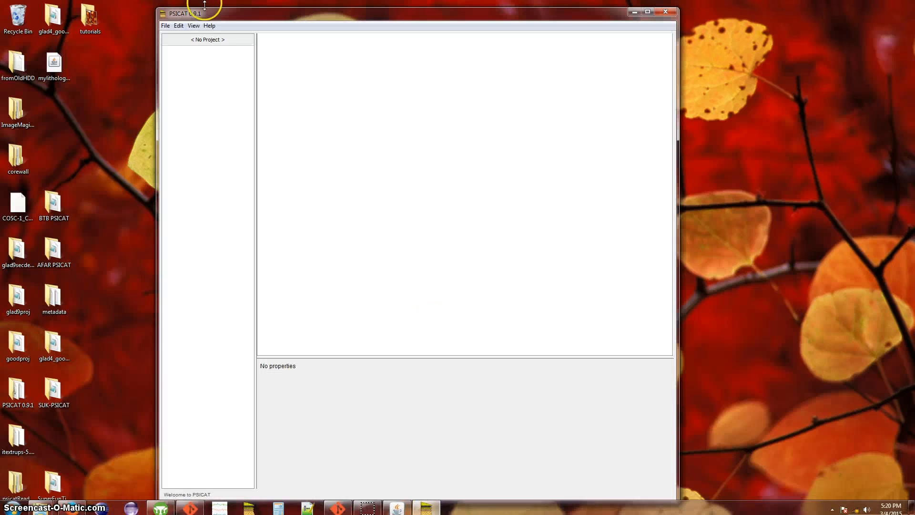
click(169, 26)
mouse_move(176, 37)
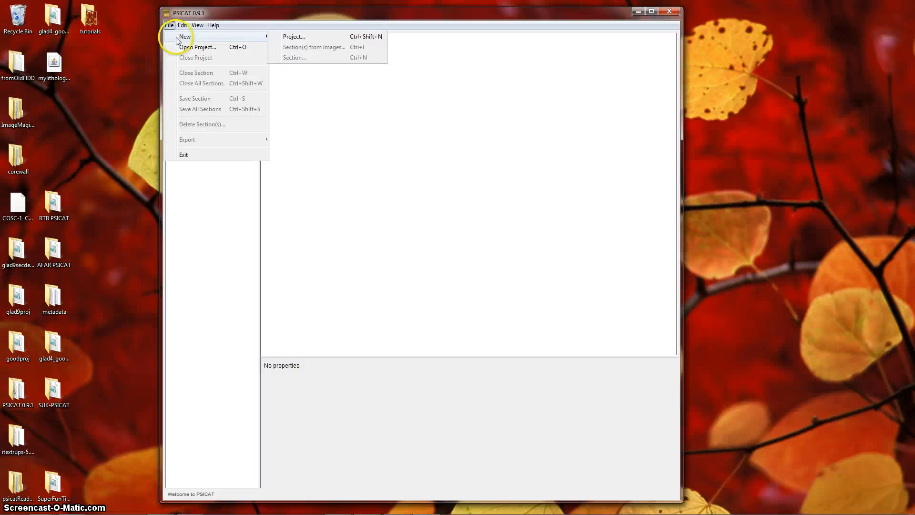
click(291, 37)
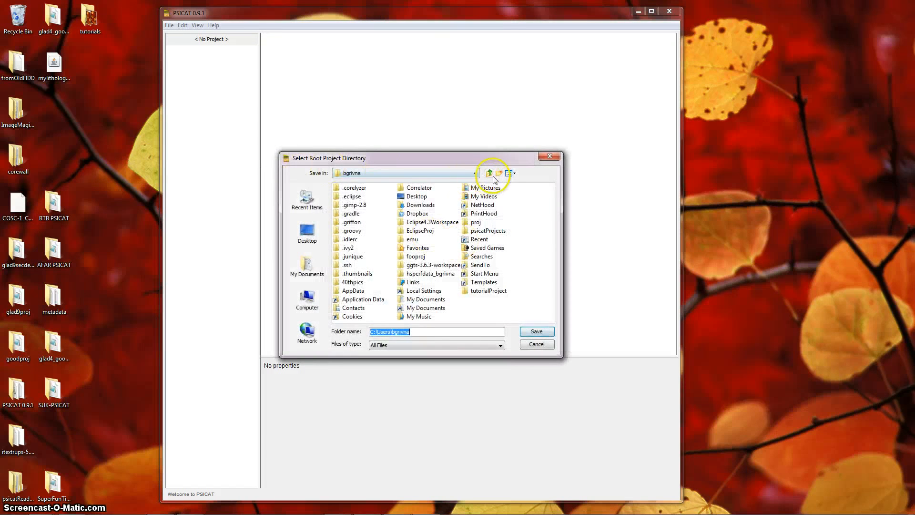
click(415, 196)
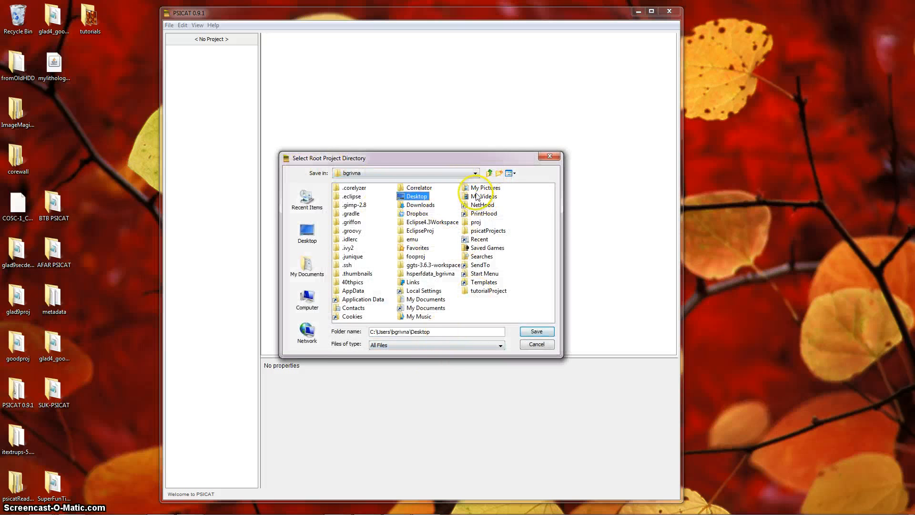
click(498, 173)
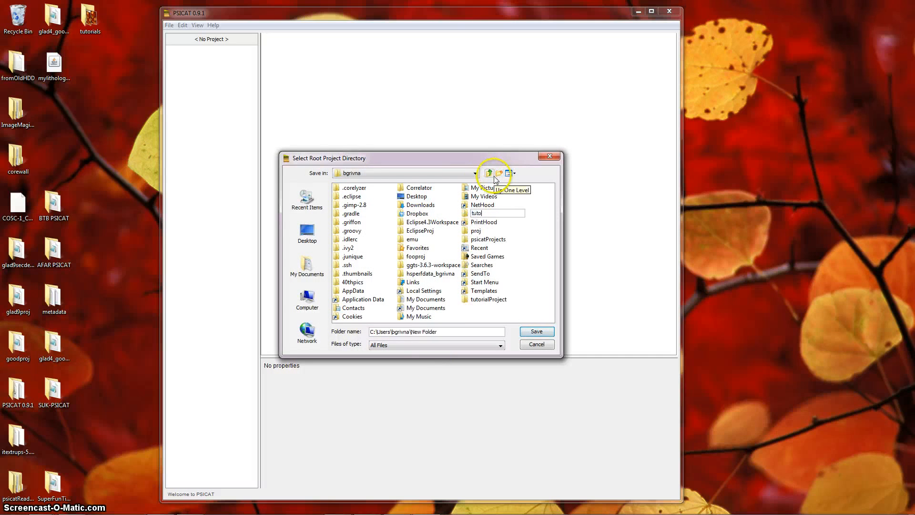
click(536, 332)
Choose custom schemes for the tutorialProj project and create it
click(439, 236)
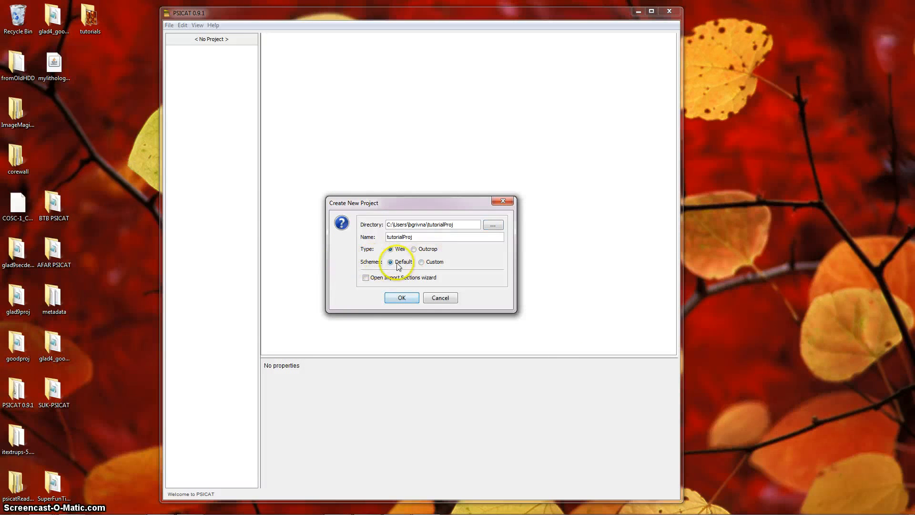
click(421, 261)
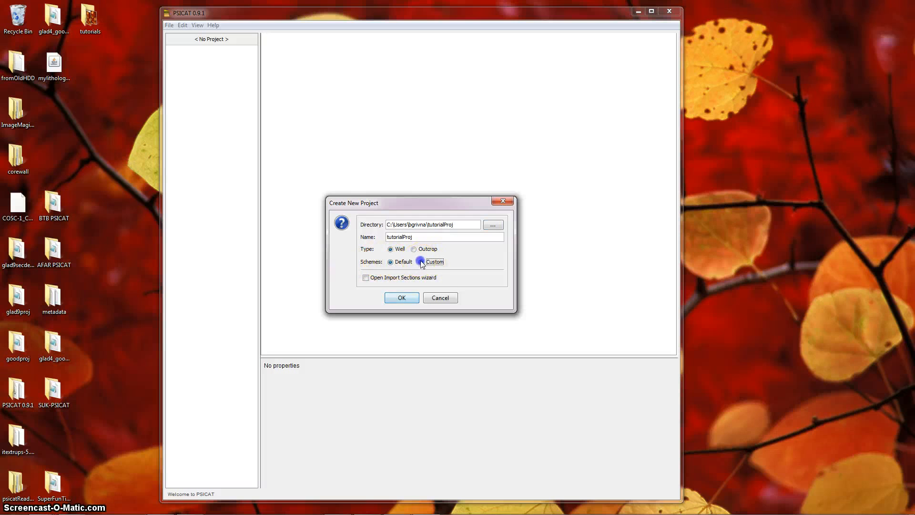
click(400, 300)
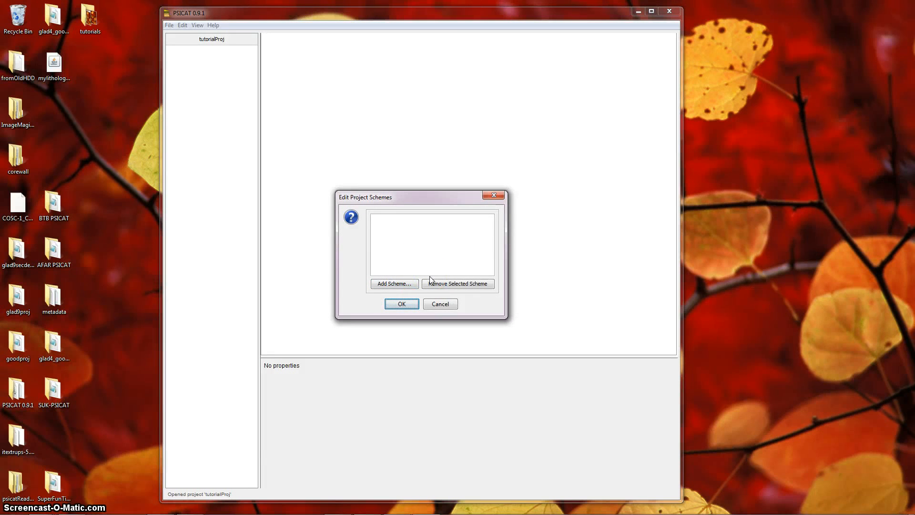
Add mylithology.jar from the Desktop to the project's schemes and accept the scheme list
click(394, 284)
click(474, 205)
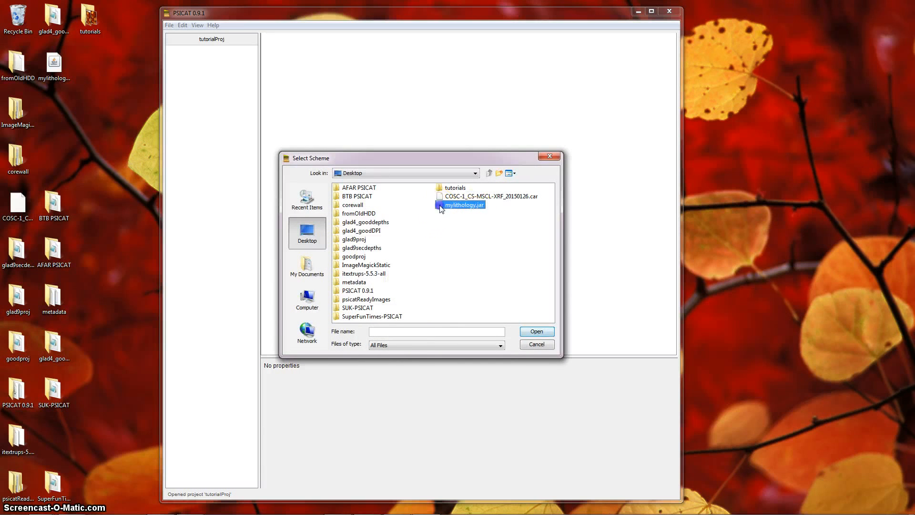
click(536, 331)
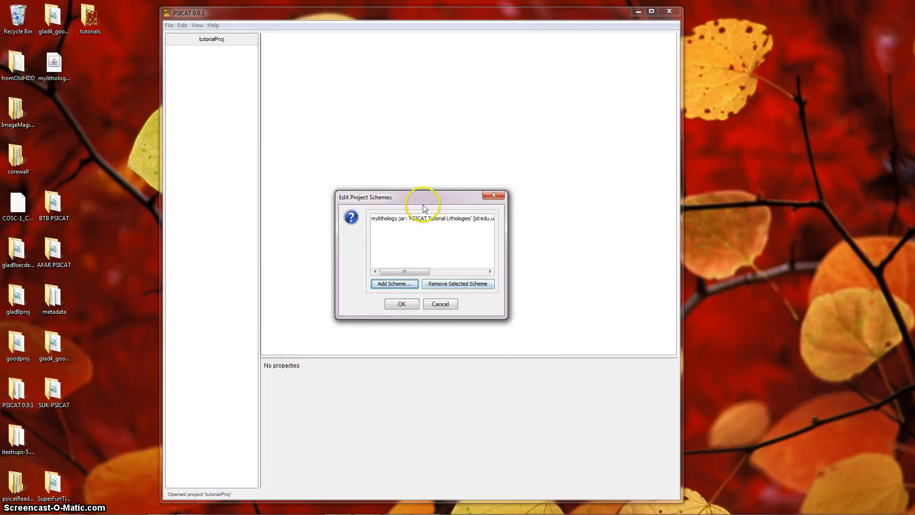
drag(423, 205, 406, 205)
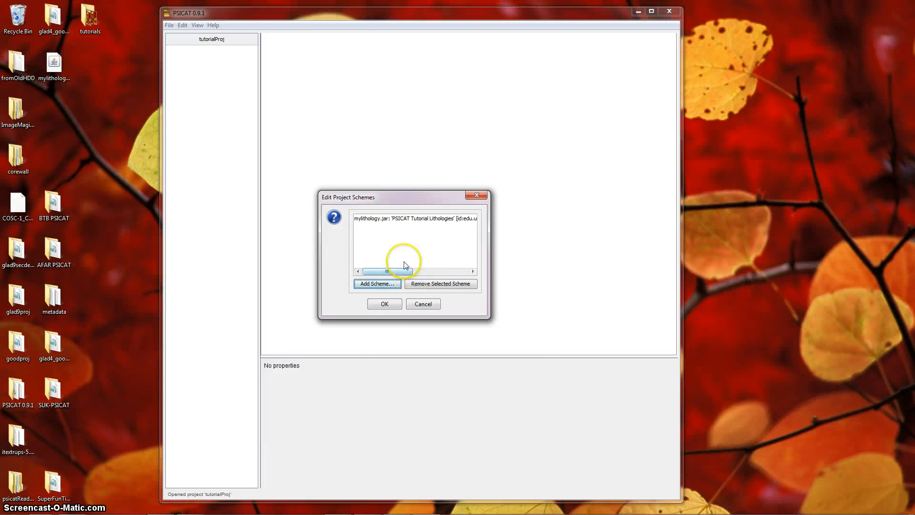
click(385, 304)
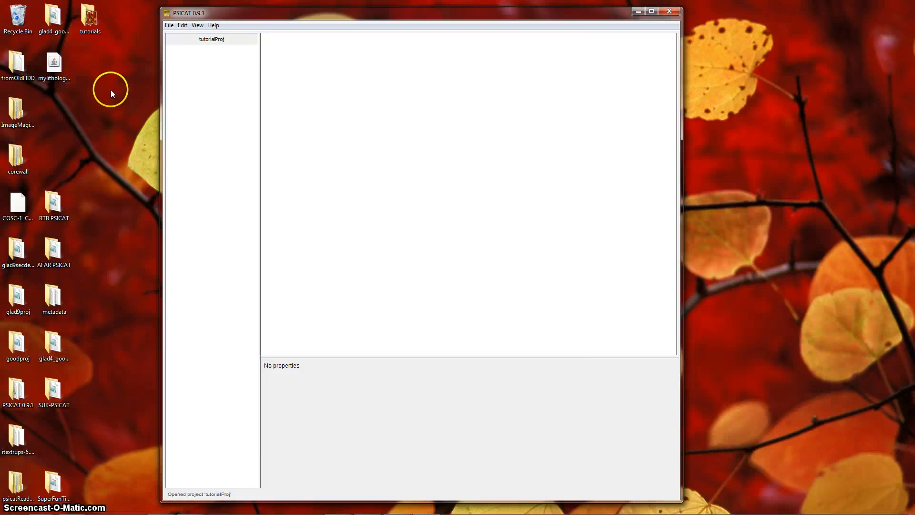
Switch to Windows Explorer, examine the schemes folder inside the tutorialProj project folder, and close the file window
key(alt+Tab)
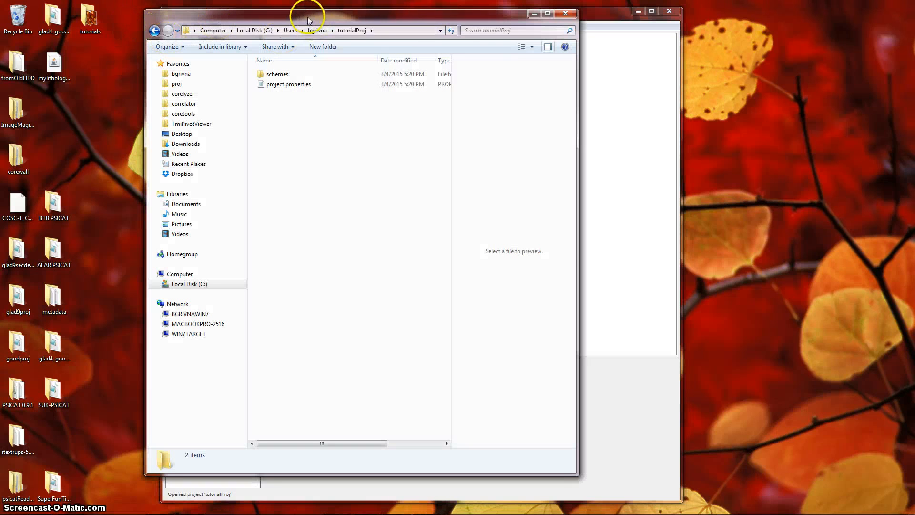
drag(307, 20, 295, 19)
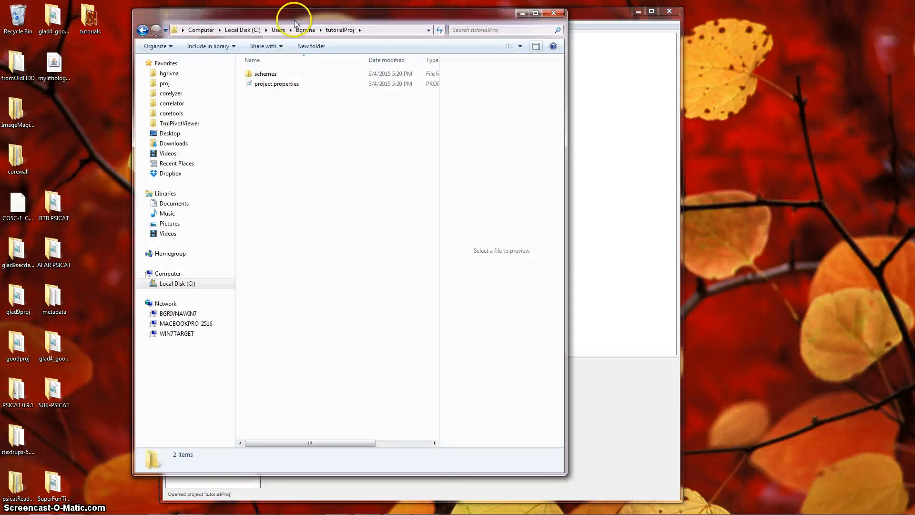
double_click(249, 73)
click(271, 73)
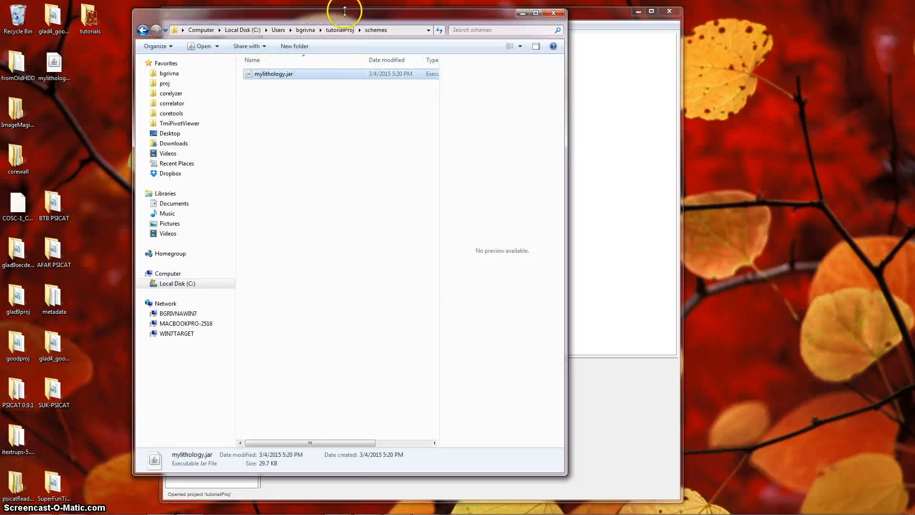
drag(343, 10, 313, 21)
drag(225, 25, 230, 31)
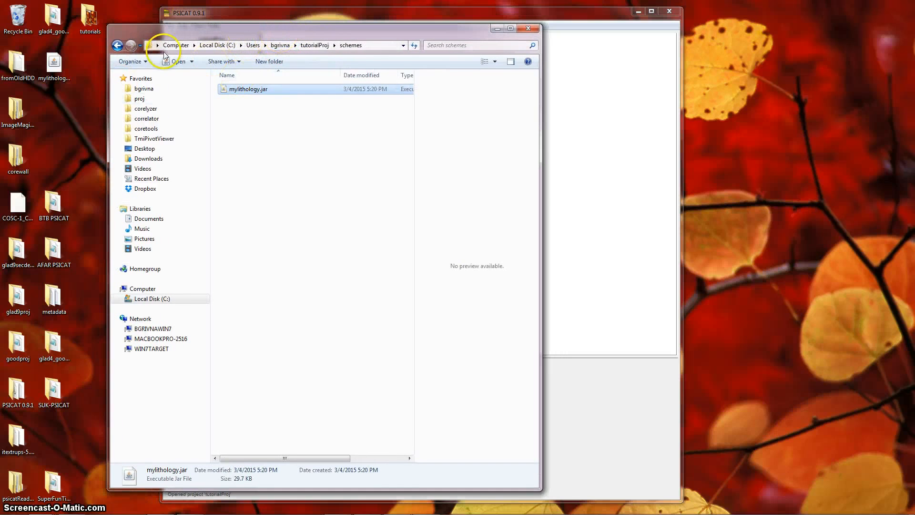
click(119, 47)
click(119, 46)
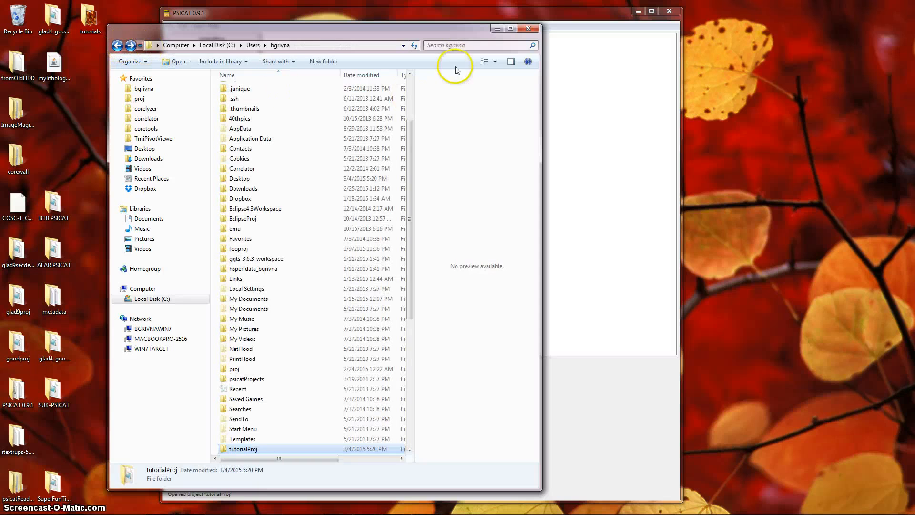
click(527, 28)
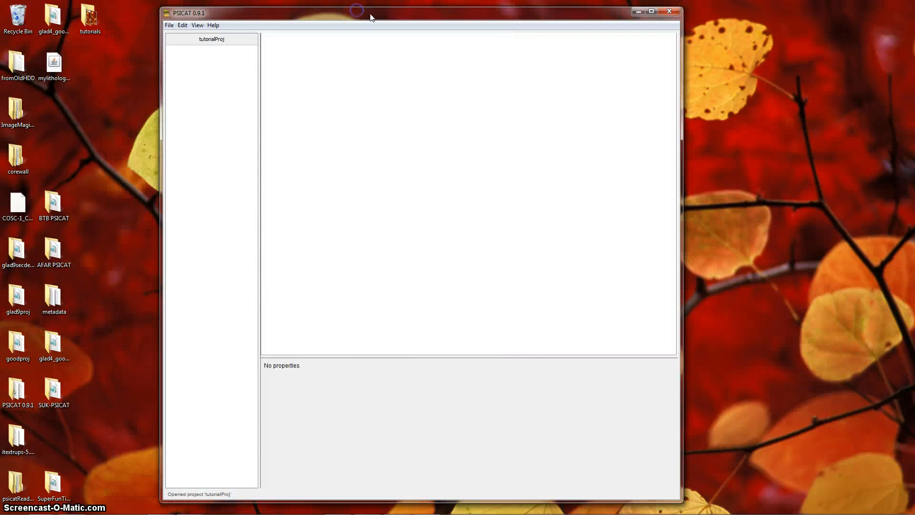
Create a new section named supersection with a range of 0 to 1 in the tutorialProj project
drag(371, 17, 359, 18)
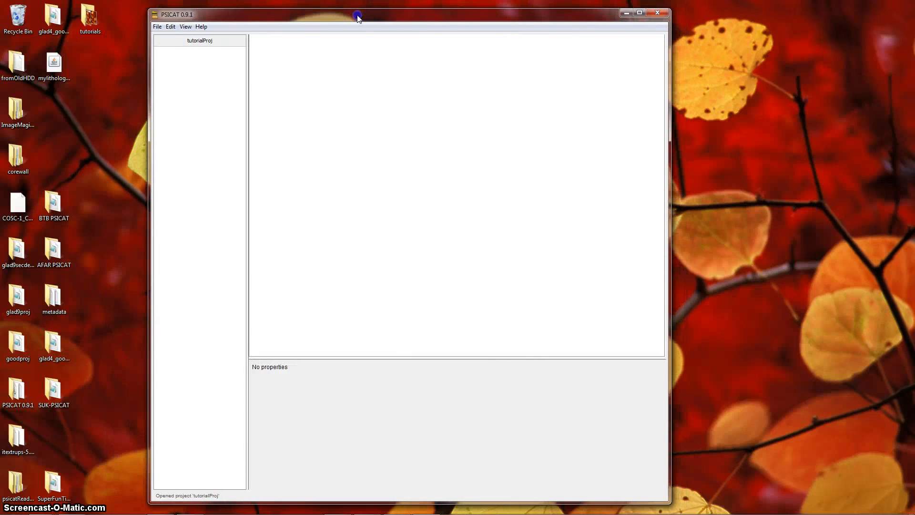
click(156, 27)
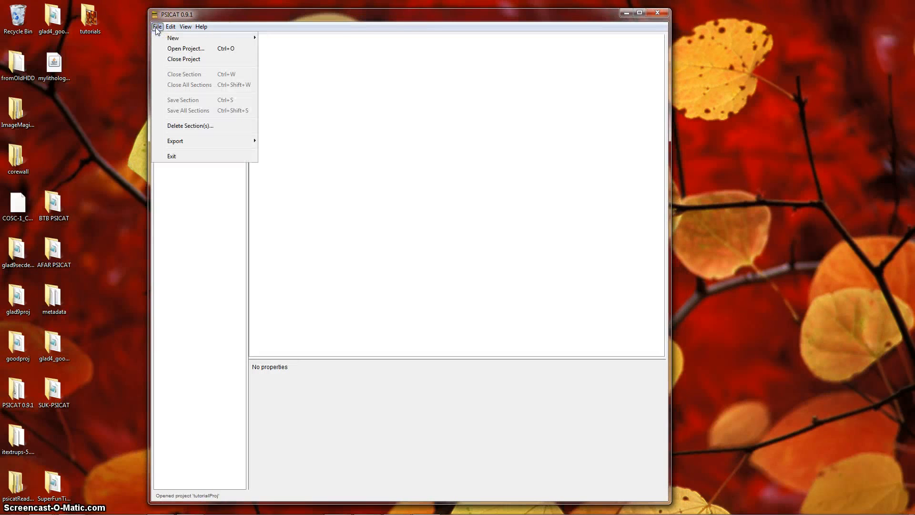
mouse_move(241, 38)
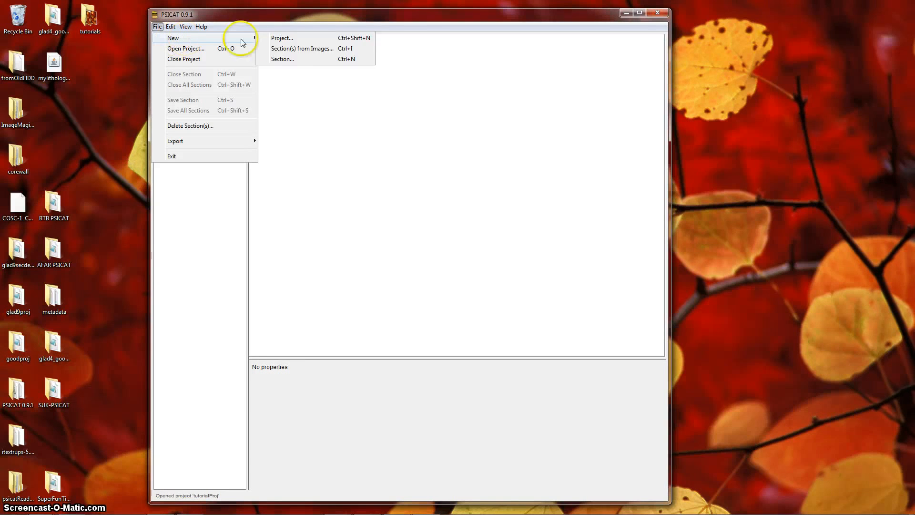
click(284, 59)
drag(425, 214, 402, 141)
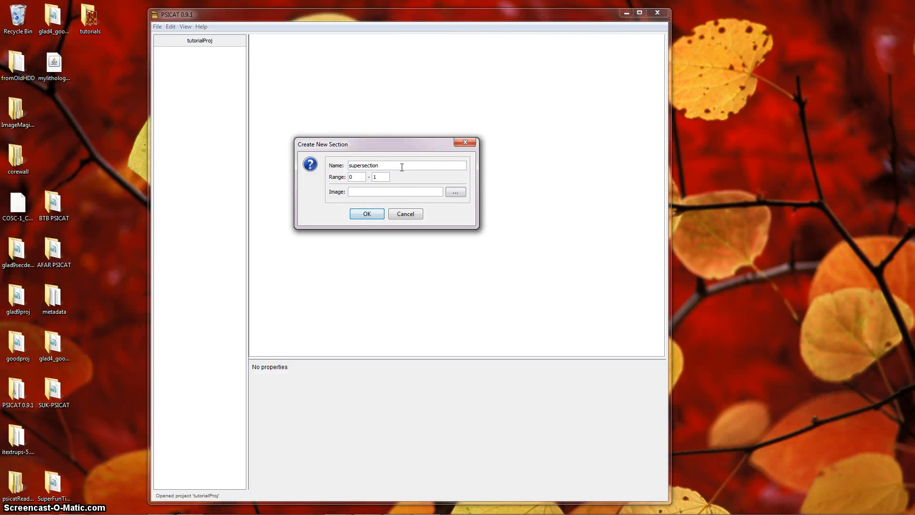
click(371, 226)
click(365, 215)
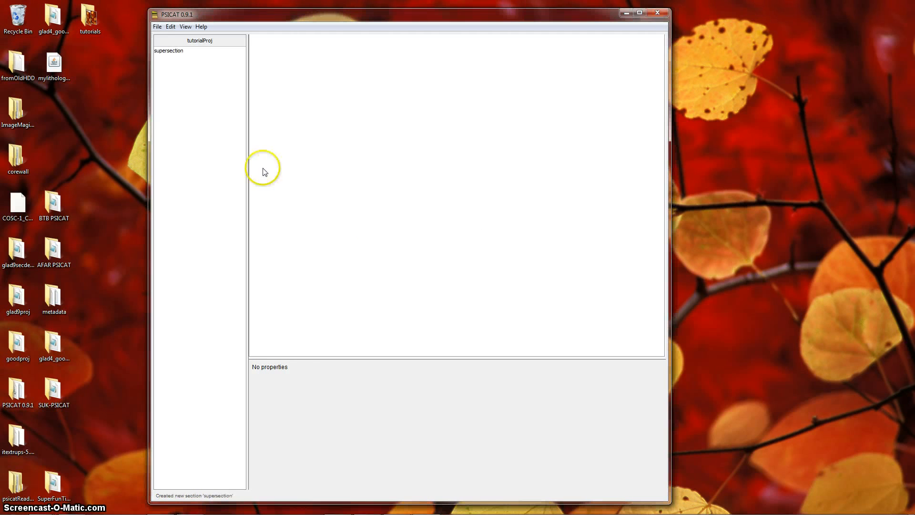
Open supersection and draw an interval from 0 to about 0.18 m in the Intervals column
double_click(170, 51)
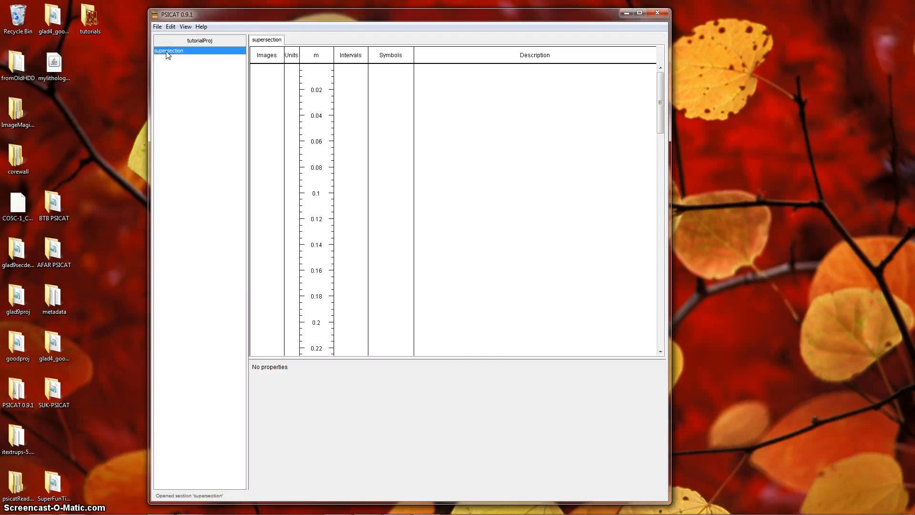
drag(486, 360, 485, 373)
click(352, 171)
drag(351, 171, 355, 299)
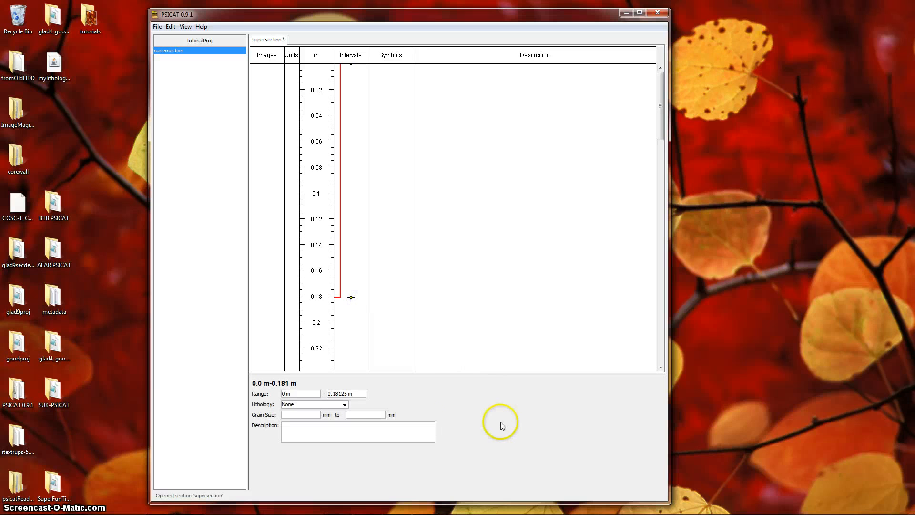
Try Fun New Lithology Entry and Second Lithological Entry on the interval, and set its lithology to Third Entry Super Duper
click(345, 404)
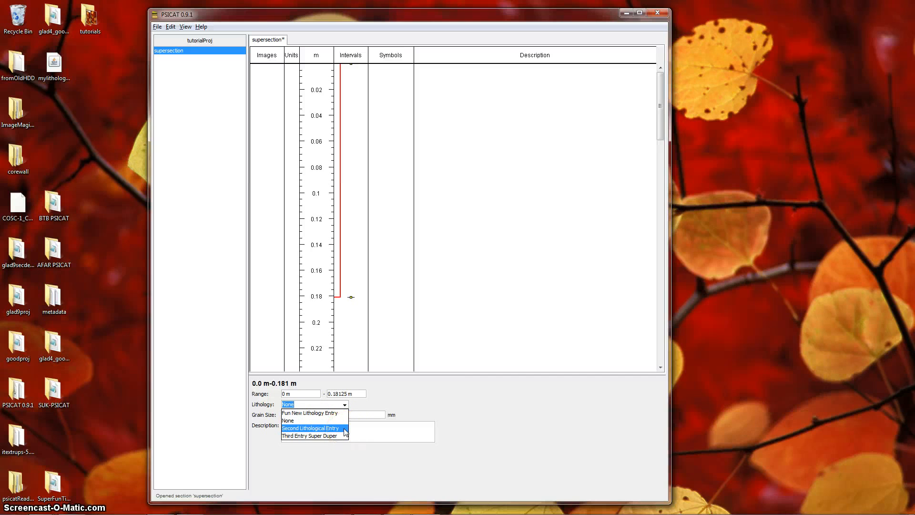
click(332, 413)
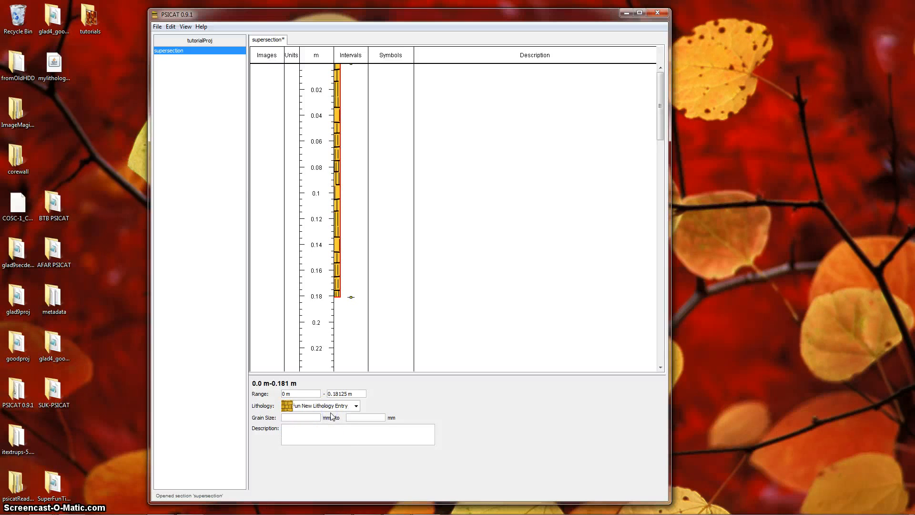
click(356, 405)
click(342, 431)
click(356, 405)
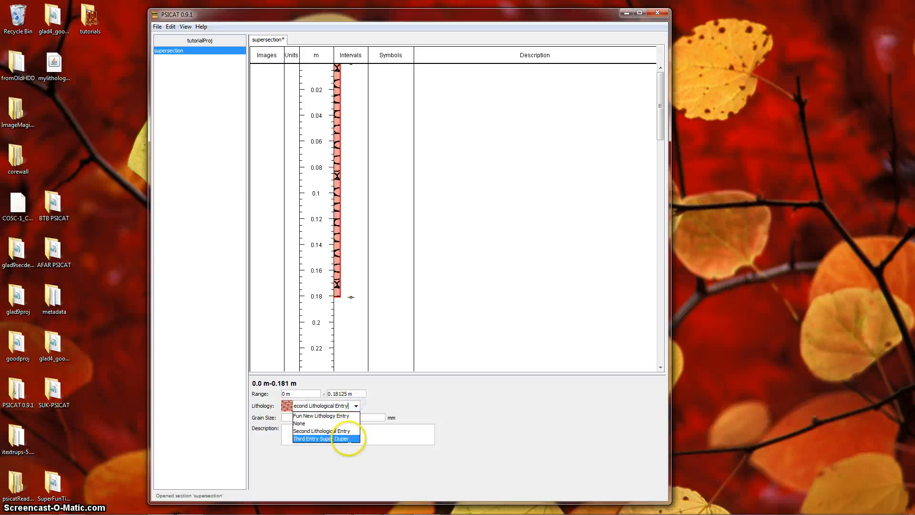
click(348, 438)
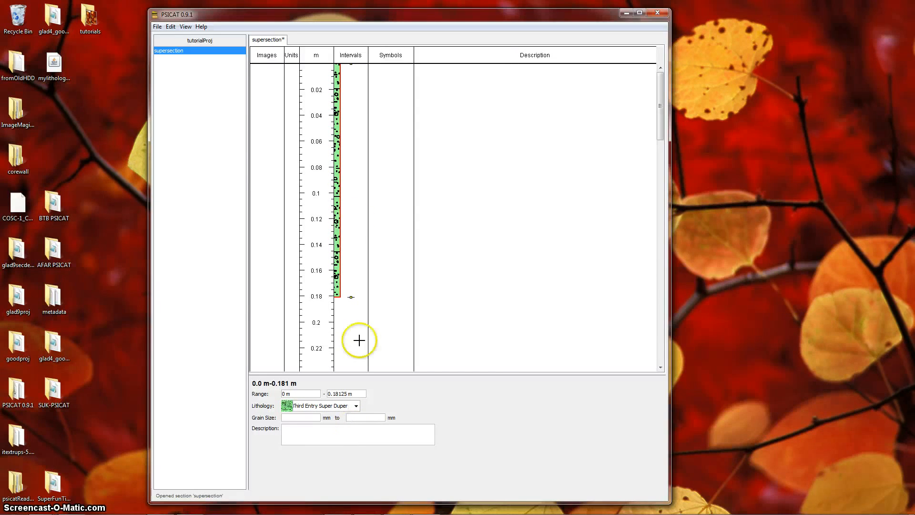
Place a symbol at about 0.07 m in the Symbols column and check which schemes it offers
click(389, 153)
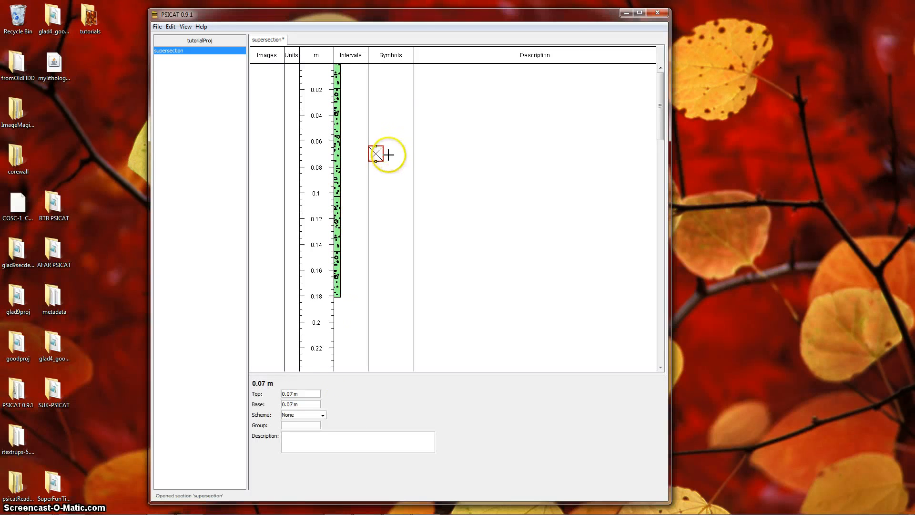
click(323, 415)
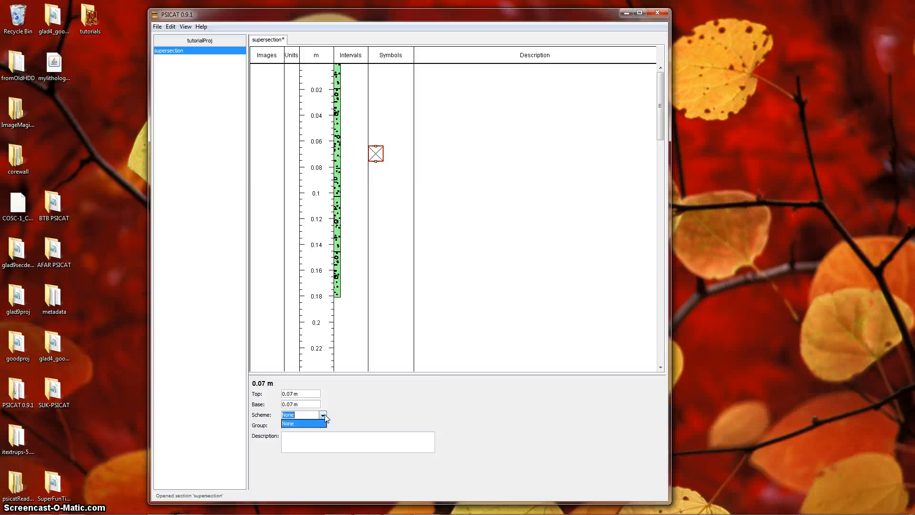
click(419, 407)
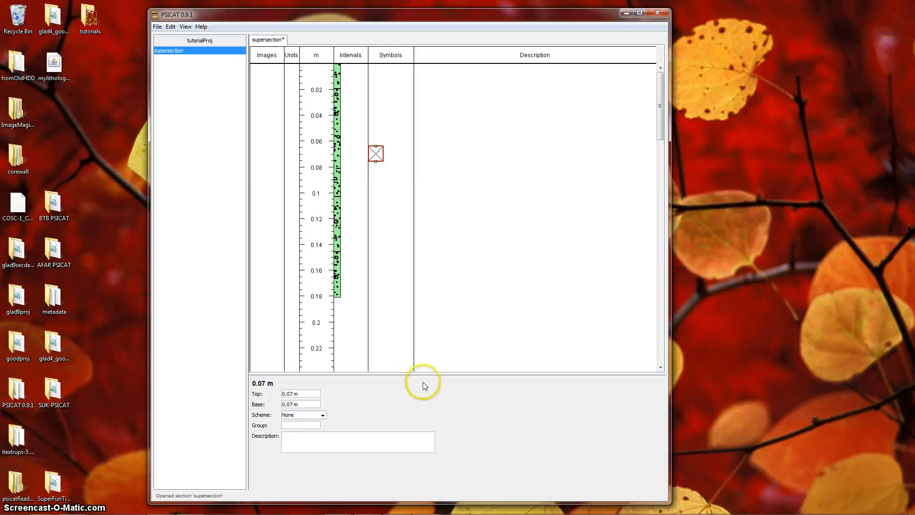
Examine the schemes assigned to the project and close the scheme list without changing it
click(170, 27)
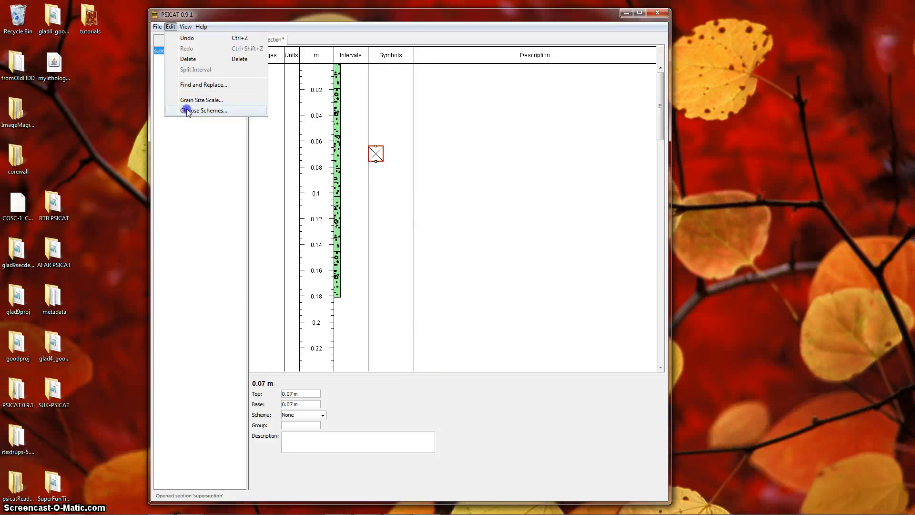
click(187, 111)
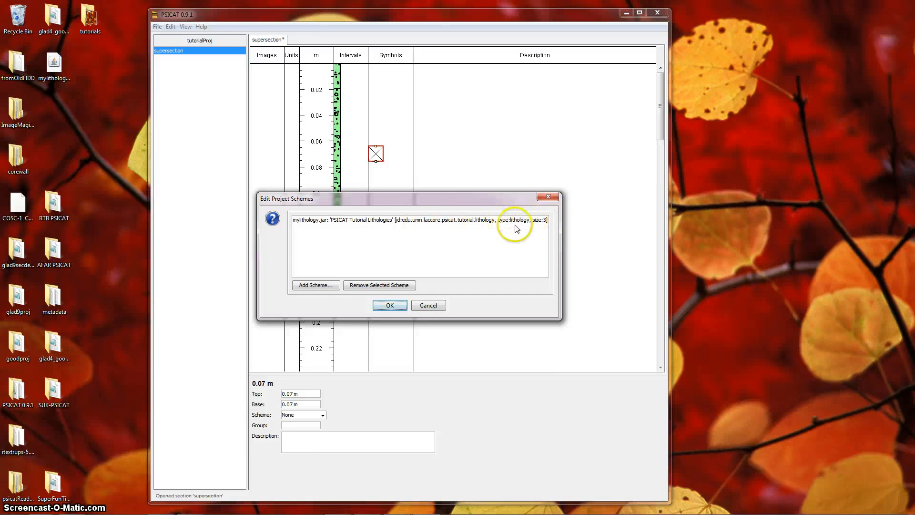
drag(476, 203, 703, 224)
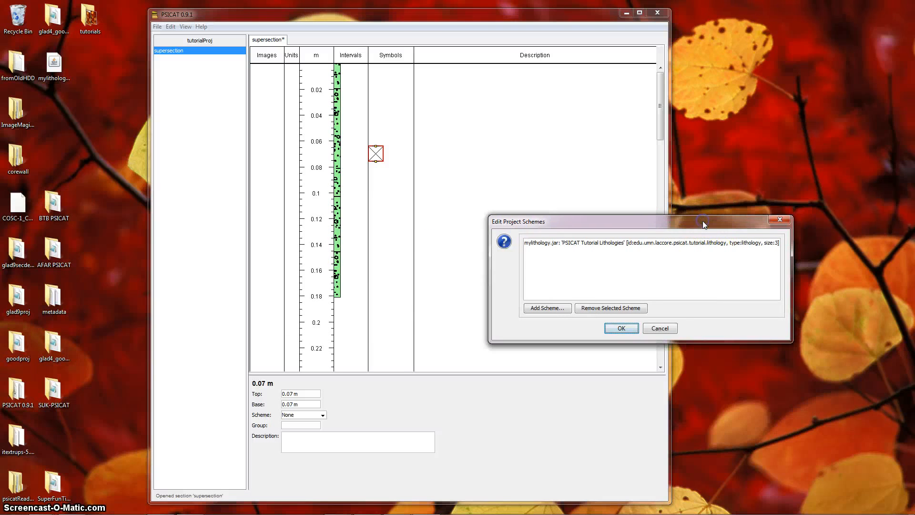
click(671, 332)
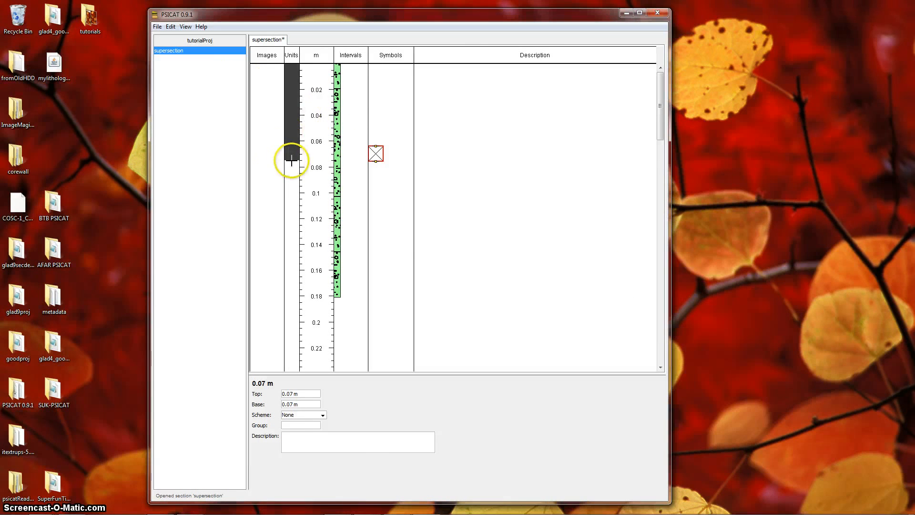
Delete the selected symbol from the Symbols column, and save and close the supersection section
key(Delete)
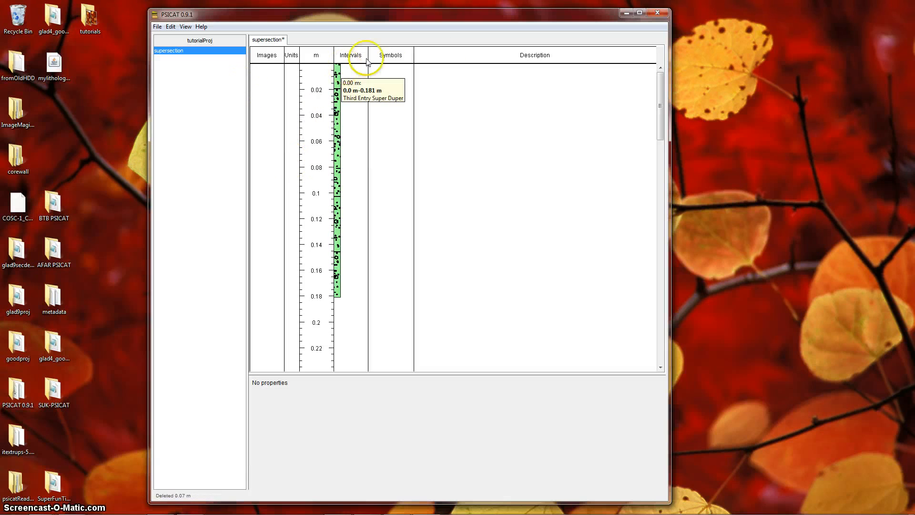
key(ctrl+s)
key(ctrl+w)
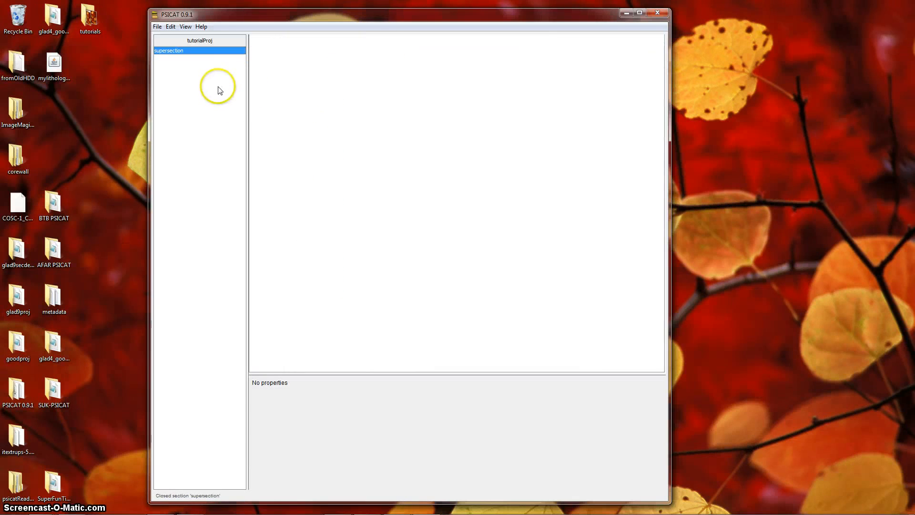
Switch to Scheme Editor and start a new symbol scheme with Id edu.umn.laccore.psicat.tutorial.symbol and name PSICAT Tutorial Symbols
click(625, 19)
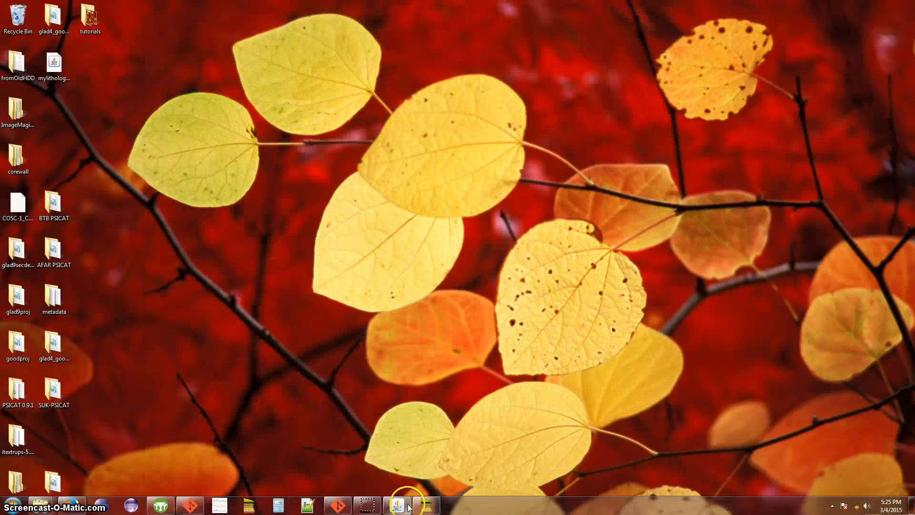
click(405, 507)
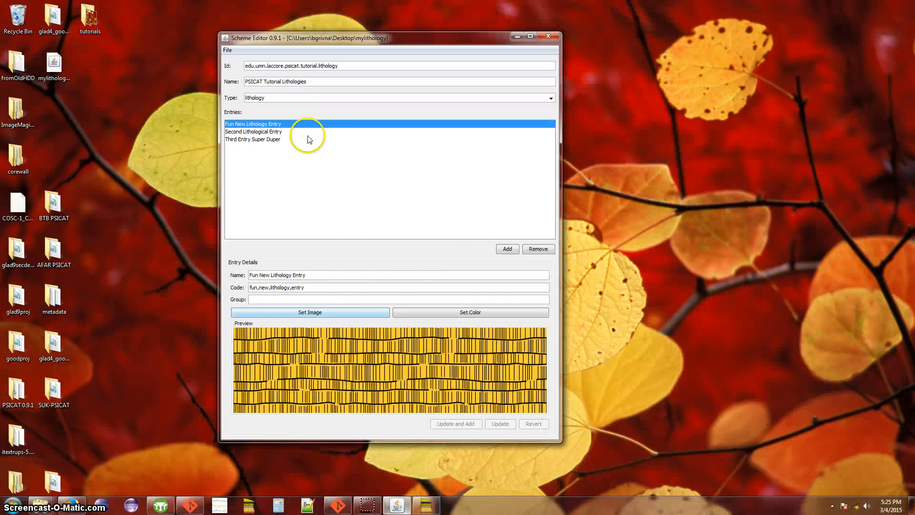
click(232, 49)
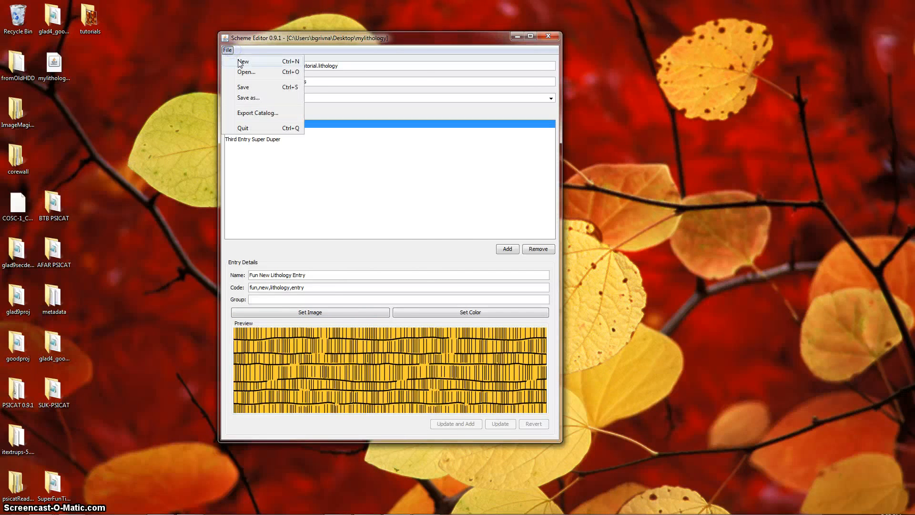
click(242, 62)
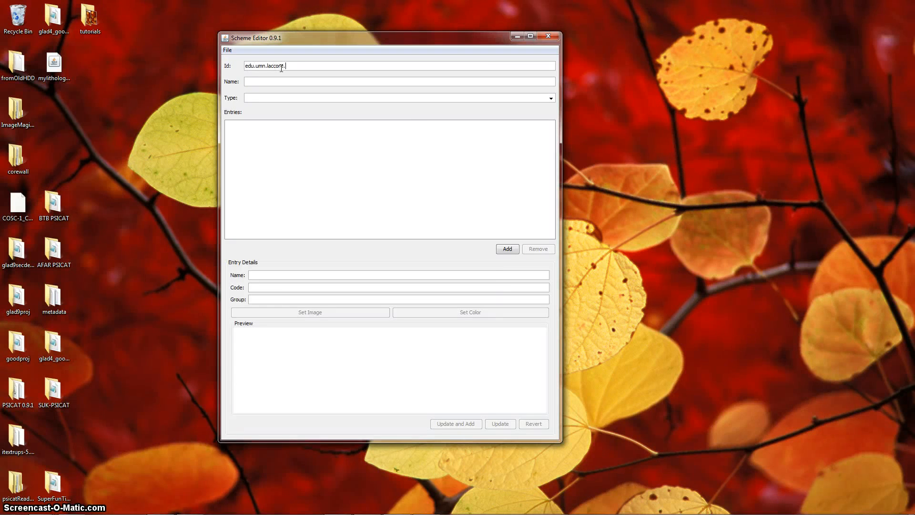
text(t.tutorial.symbol)
key(Tab)
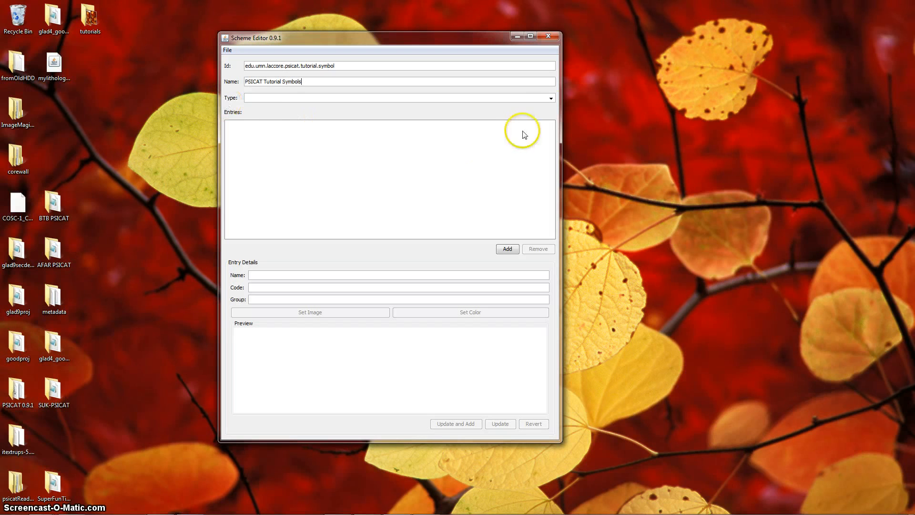
click(550, 98)
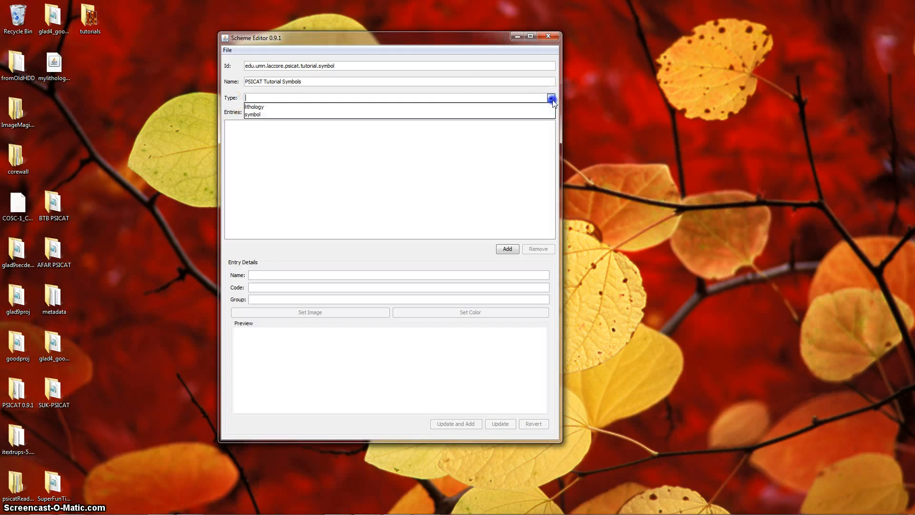
click(447, 117)
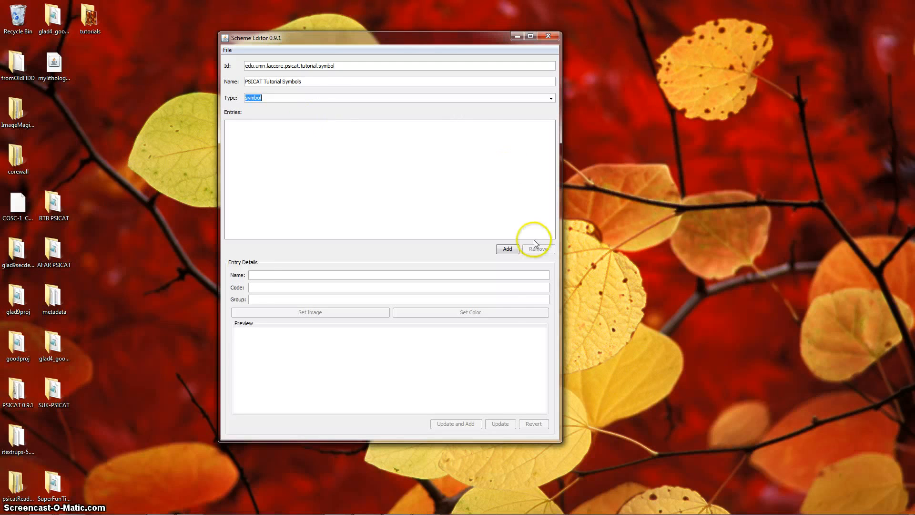
Add an entry named Symbol 1 with code symbol,1 and the Concretion image, and save it while adding another entry
click(506, 248)
text(S)
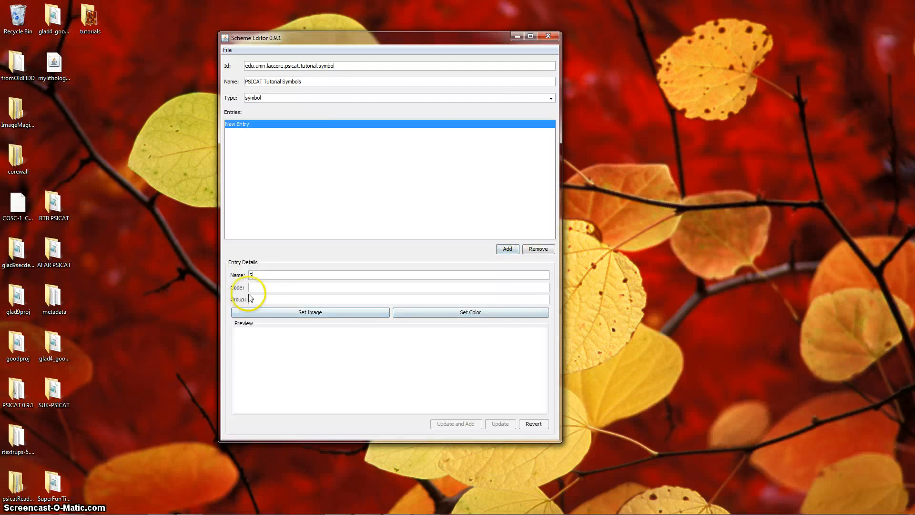
text(ymbol 1)
key(Tab)
text(symbol,1)
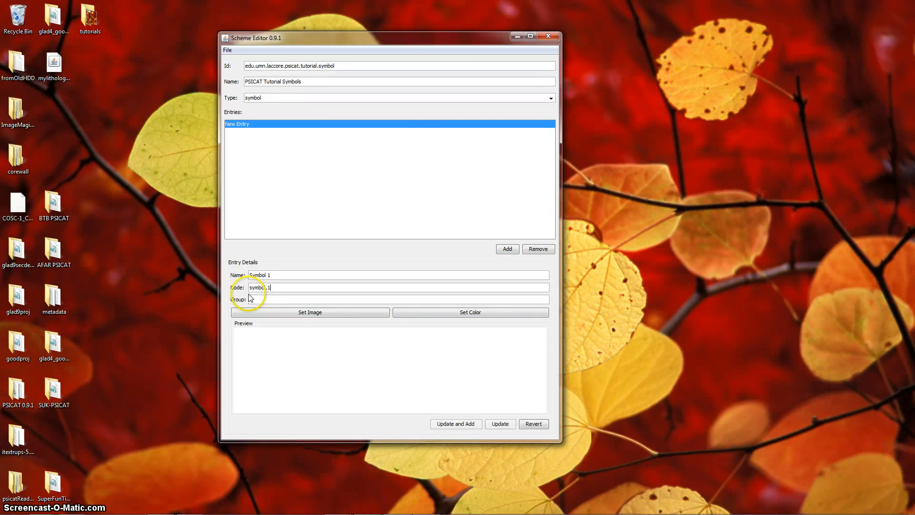
click(262, 312)
click(333, 192)
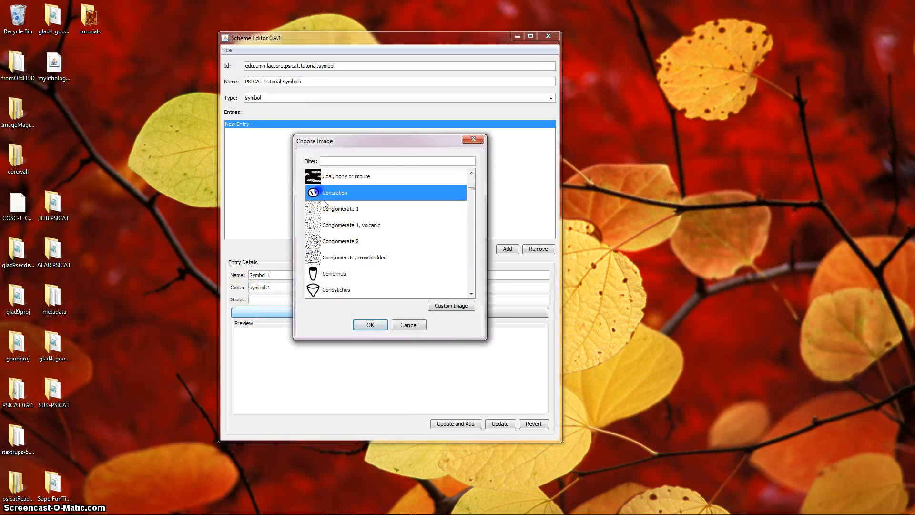
click(371, 325)
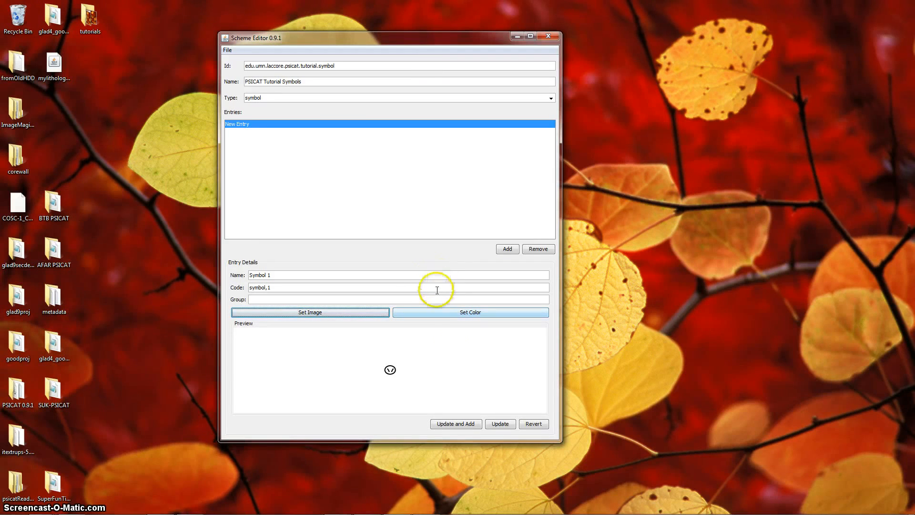
click(464, 424)
Define the new entry as Symbol 2 with code symbol,2 and the Crinoid image, and save it while adding another entry
text(Symbol 2)
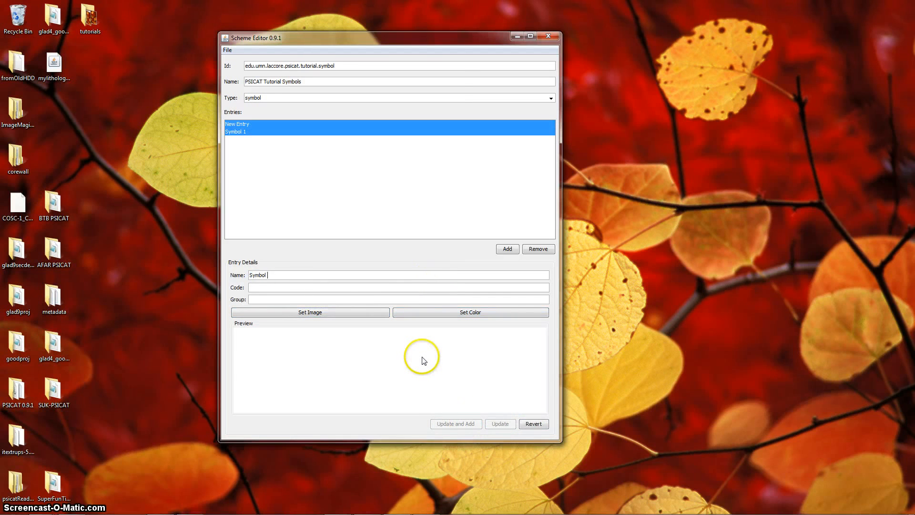
key(Tab)
text(symbol,2)
click(342, 312)
scroll(343, 221, down, 2)
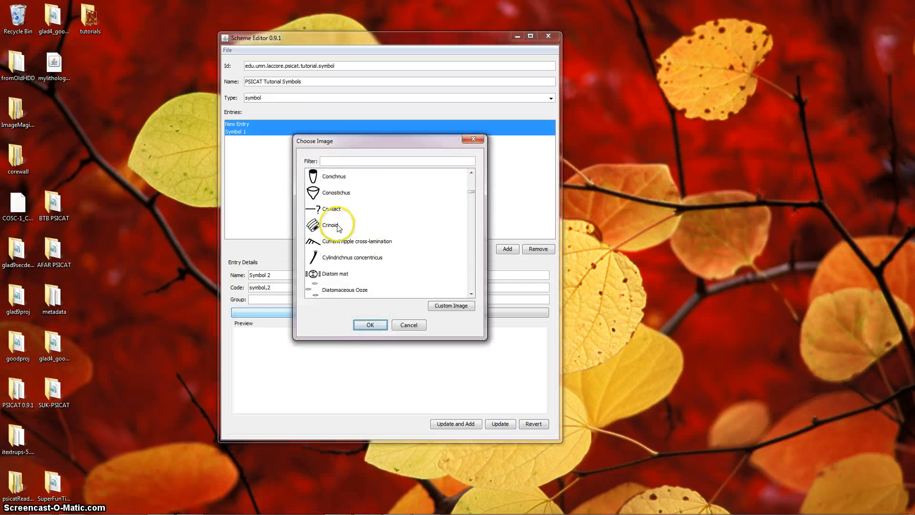
click(329, 225)
click(373, 333)
click(456, 424)
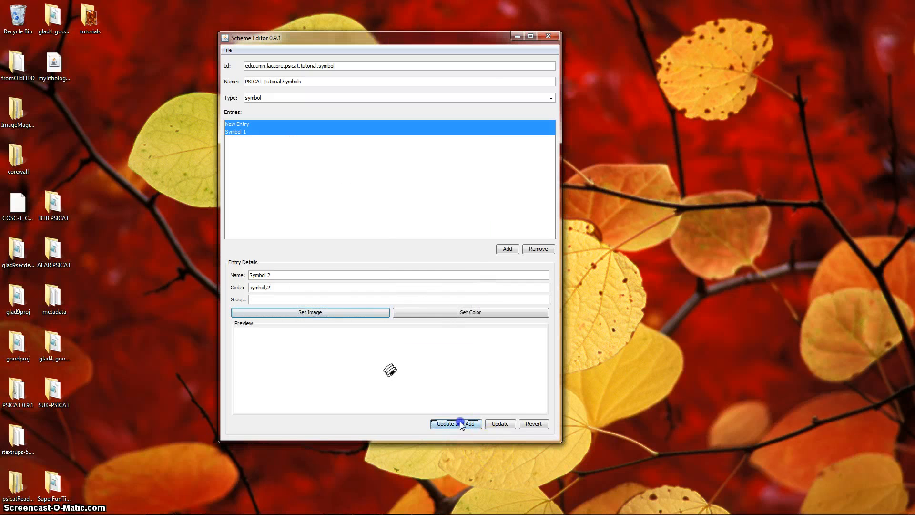
Define the new entry as Symbol 3 with code symbol,3 and the Exotic clast image, and update it
text(Symbol)
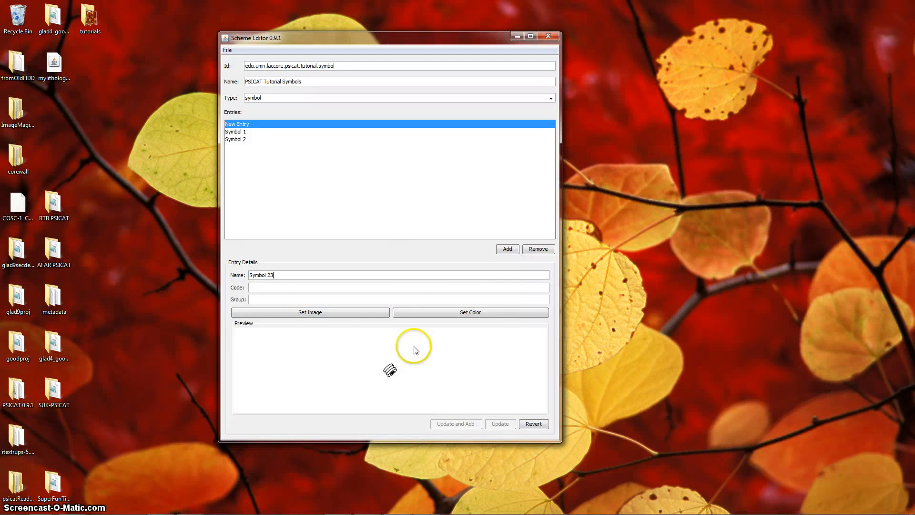
text( 3)
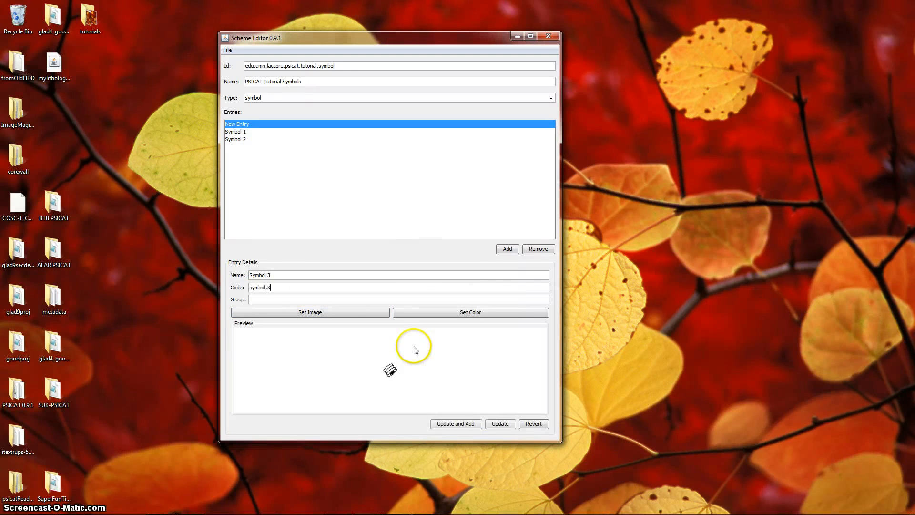
click(374, 311)
scroll(390, 243, down, 5)
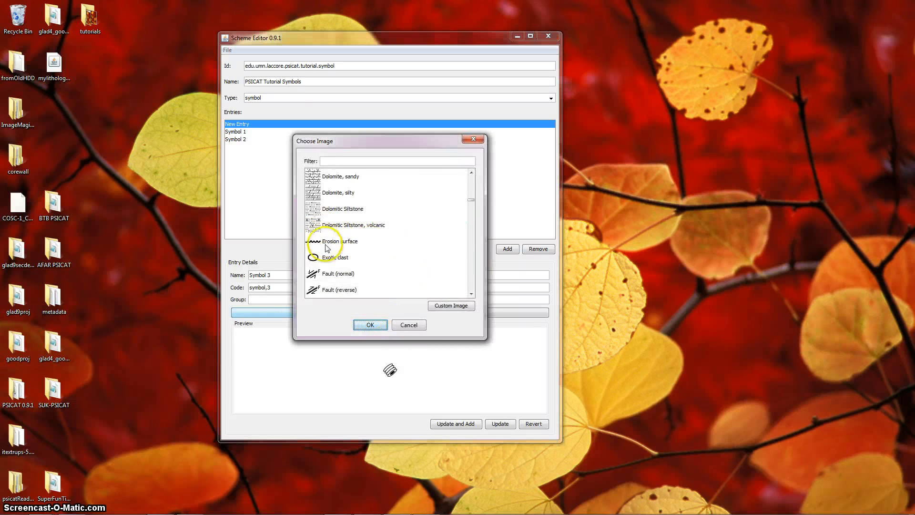
click(322, 261)
click(370, 324)
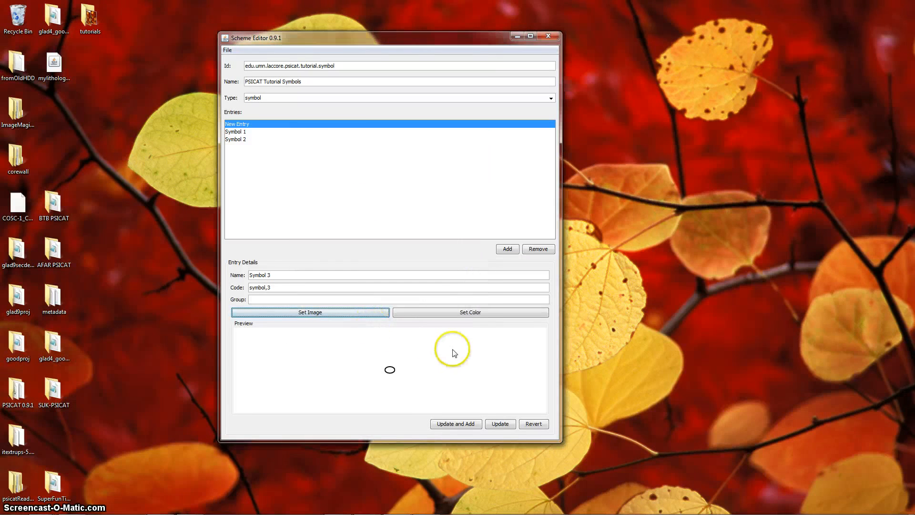
click(499, 423)
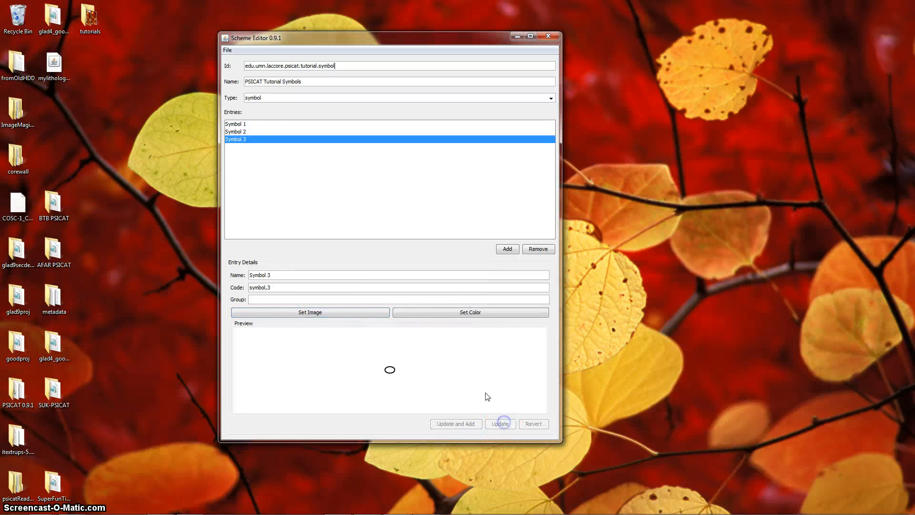
Review the name, code and preview image of each of the symbol entries in the scheme
click(253, 131)
click(253, 124)
click(252, 132)
click(253, 139)
click(251, 132)
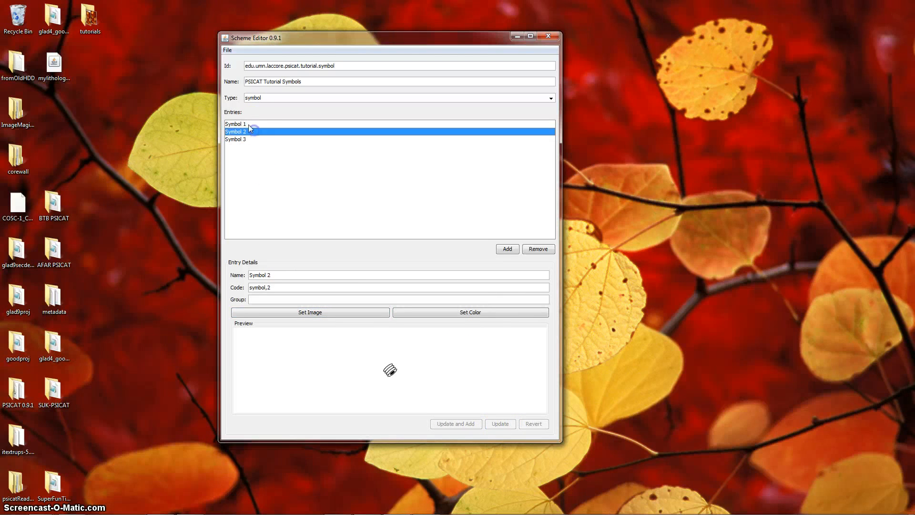
click(249, 124)
click(248, 131)
click(249, 138)
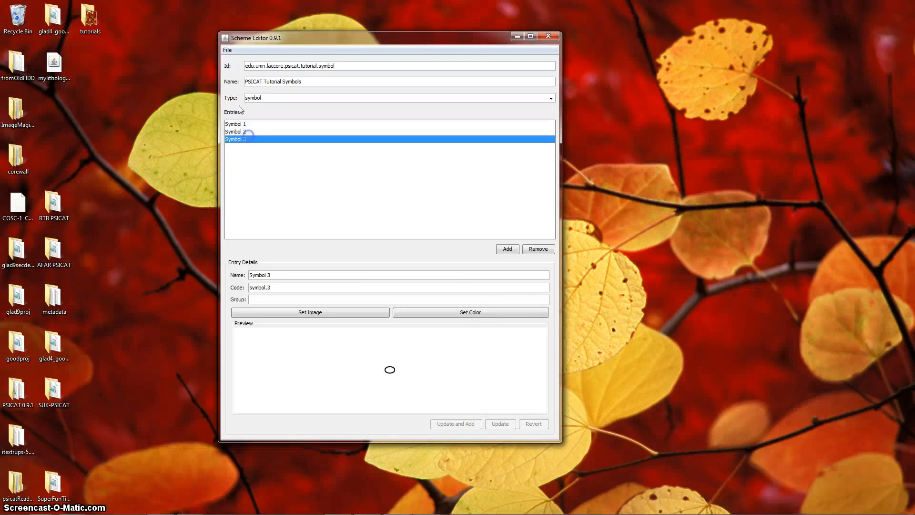
Save the symbol scheme to the Desktop with the file name mysymbol and dismiss the confirmation
click(229, 50)
click(259, 94)
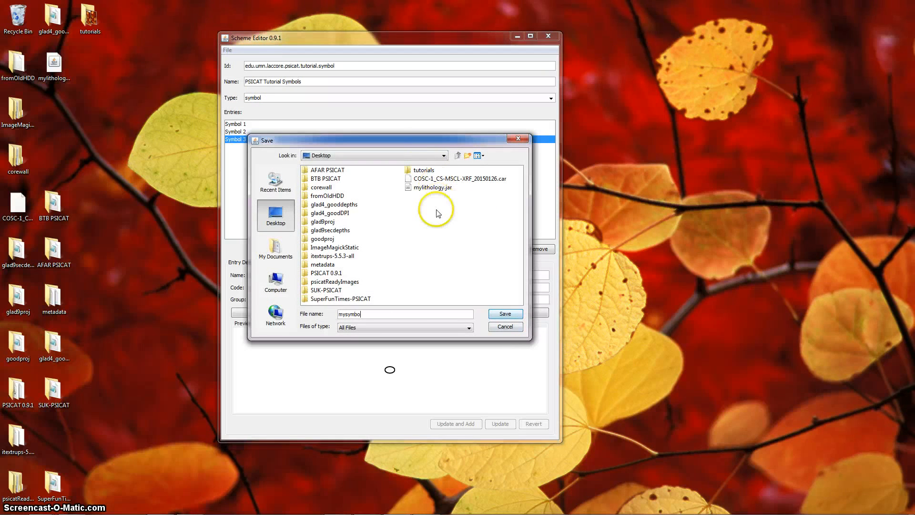
text(mysymbol.j)
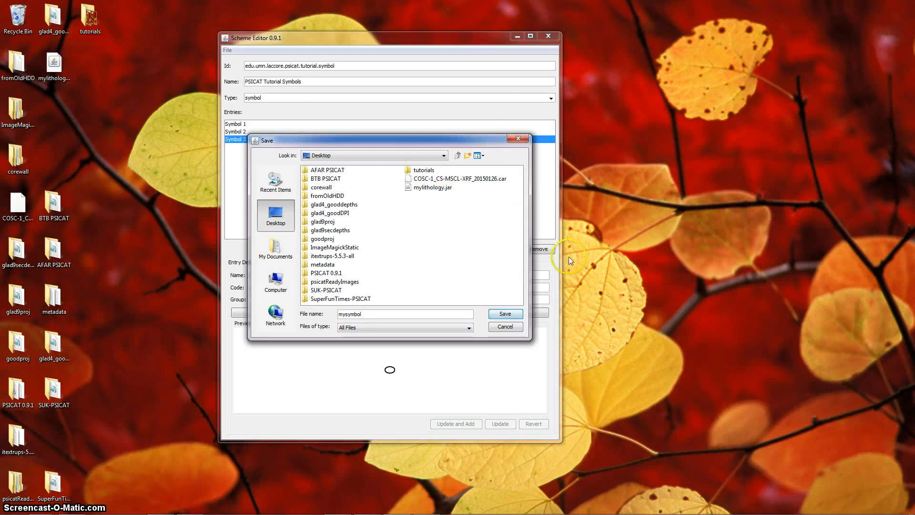
click(504, 314)
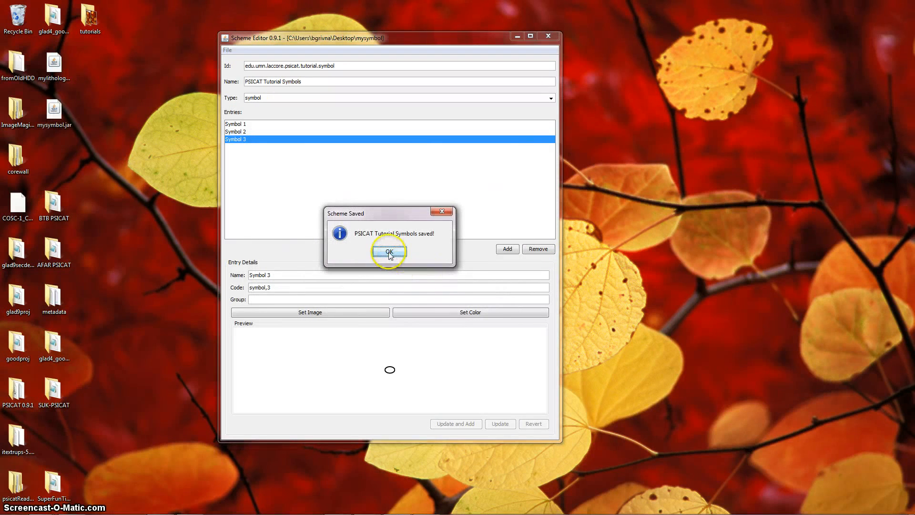
click(387, 251)
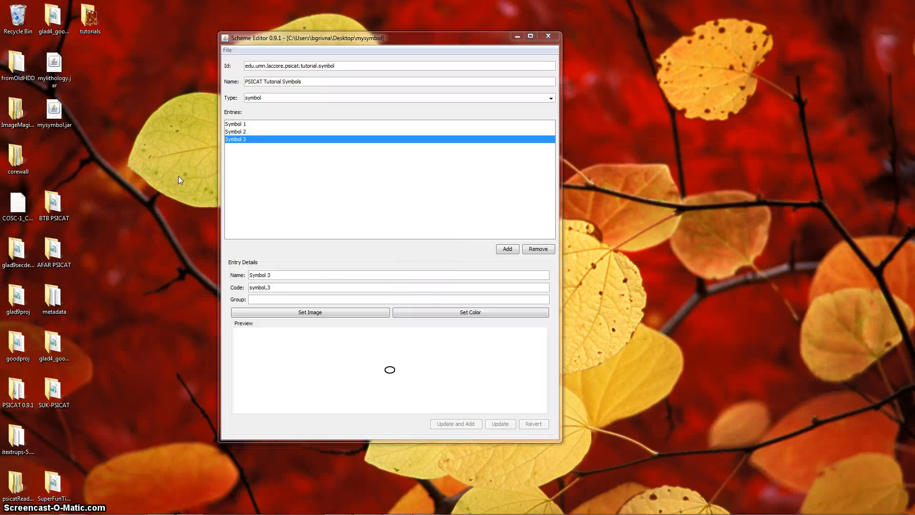
Switch to PSICAT and add mysymbol.jar from the Desktop to the project's schemes
click(428, 505)
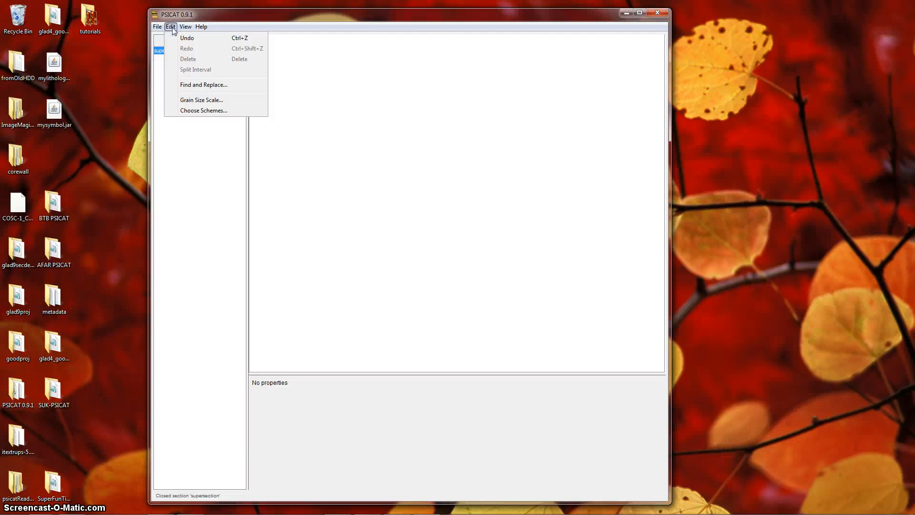
click(218, 111)
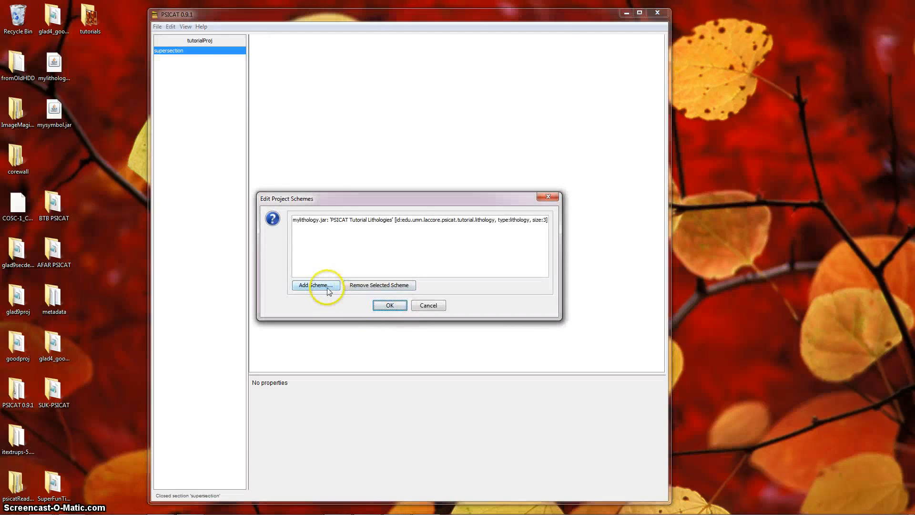
click(318, 286)
click(430, 218)
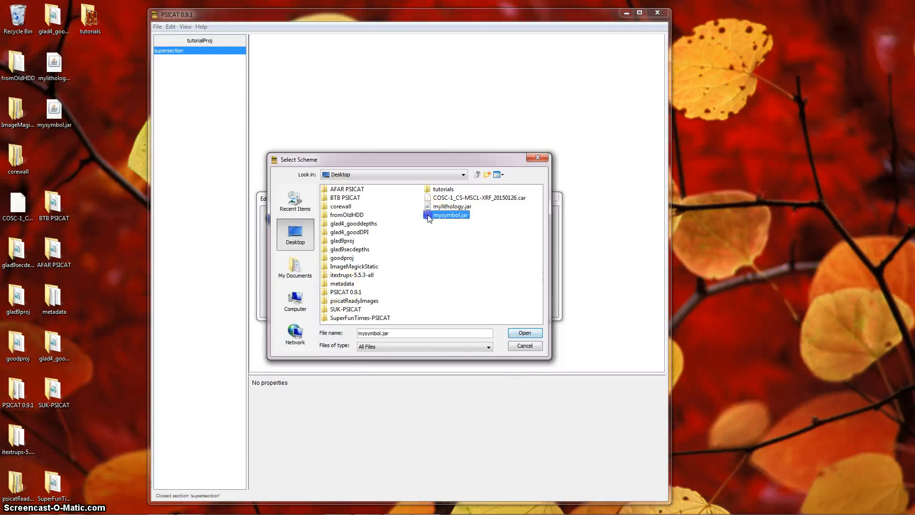
click(523, 334)
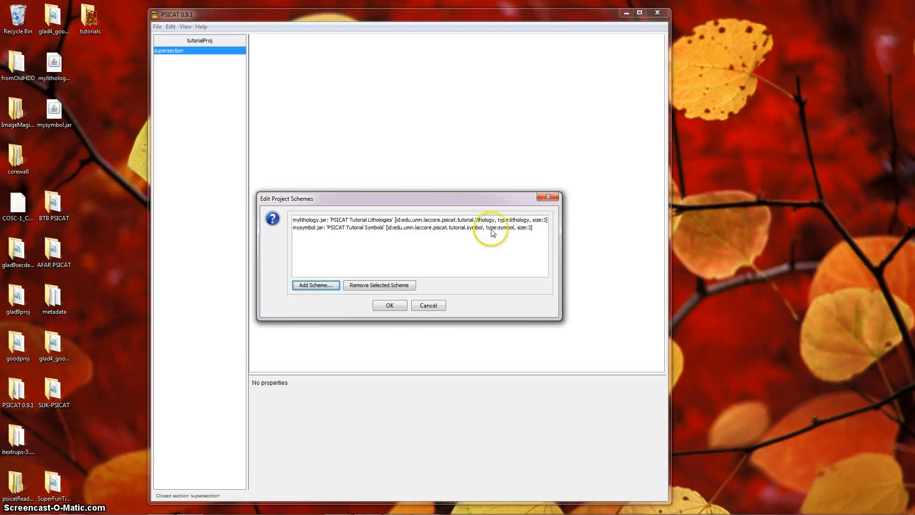
drag(480, 199, 621, 203)
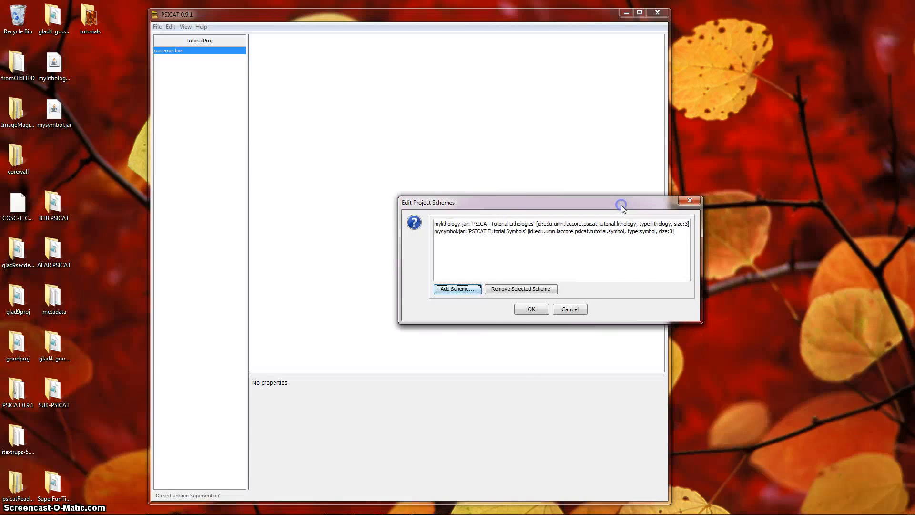
click(531, 308)
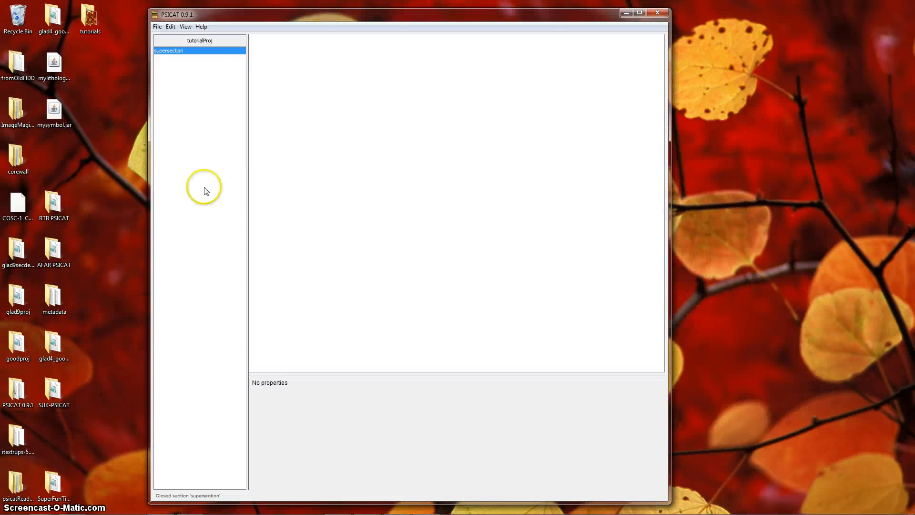
Open the supersection section and place a new symbol in the Symbols column at about 0.076 m
double_click(163, 51)
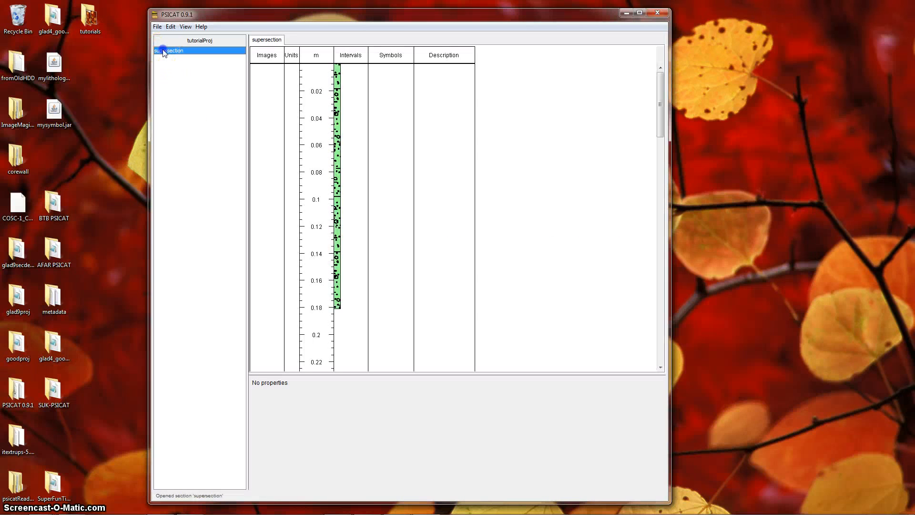
click(337, 138)
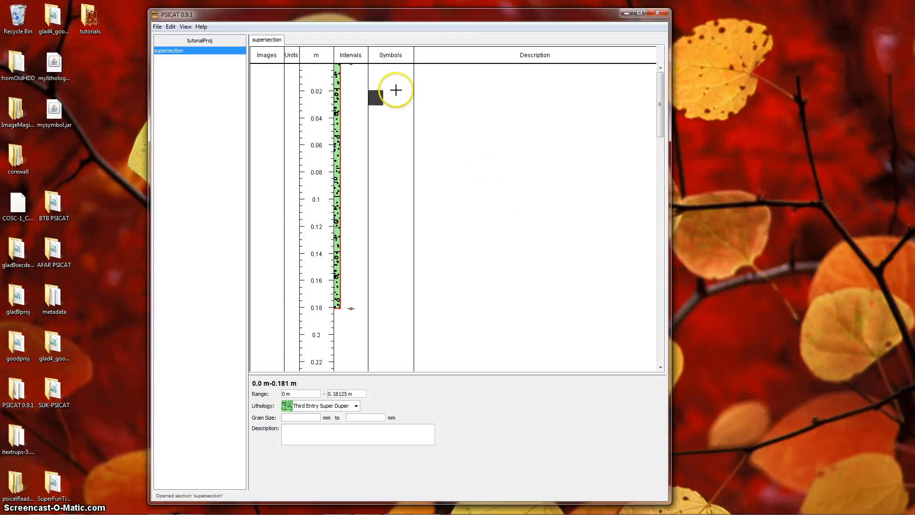
drag(396, 91, 391, 169)
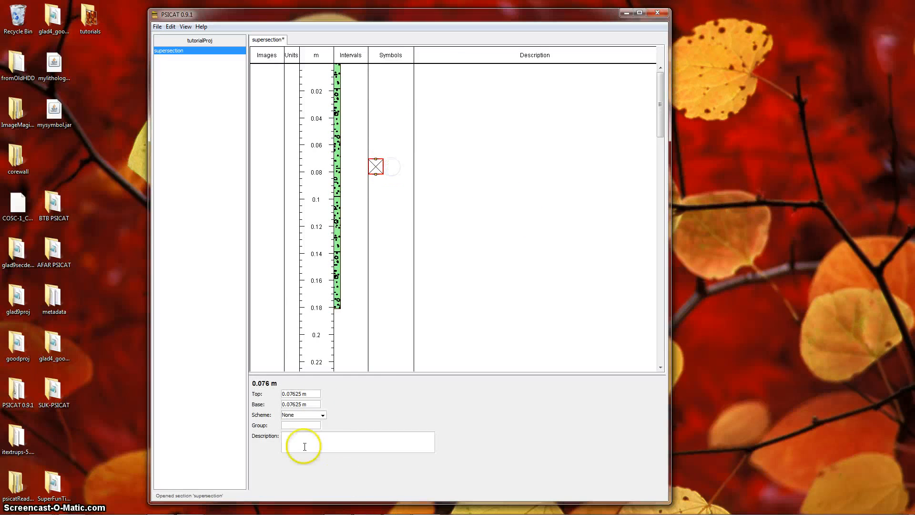
Try the Symbol 1 and Symbol 2 scheme entries on the newly placed symbol
click(324, 414)
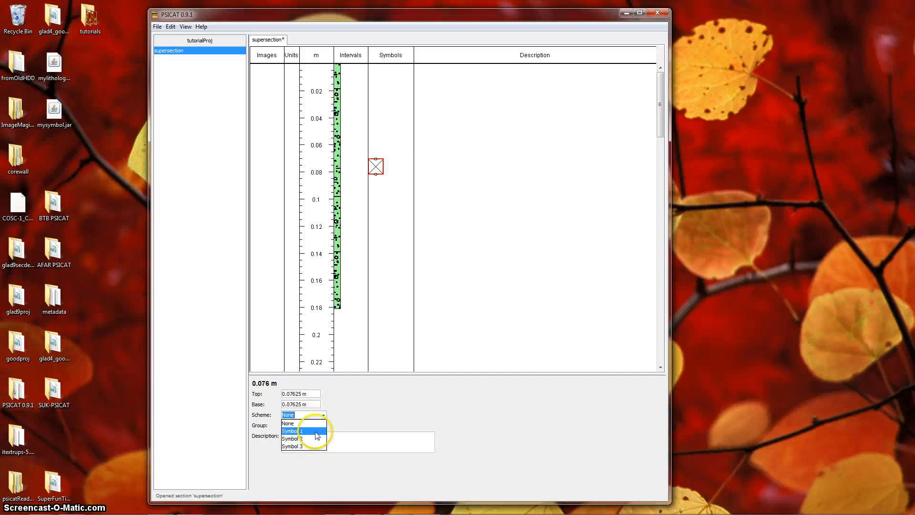
click(316, 431)
click(334, 416)
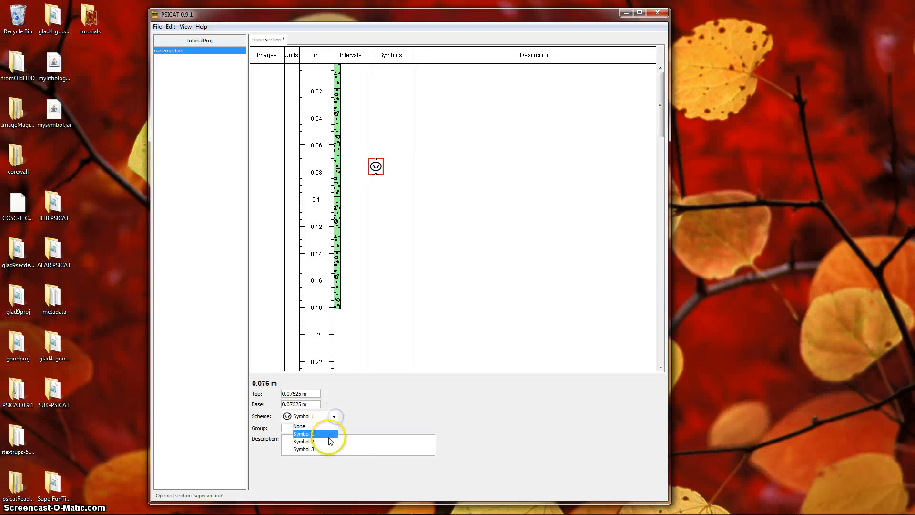
click(330, 441)
Set the placed symbol's scheme entry to Symbol 3 and save the section
click(334, 416)
click(328, 448)
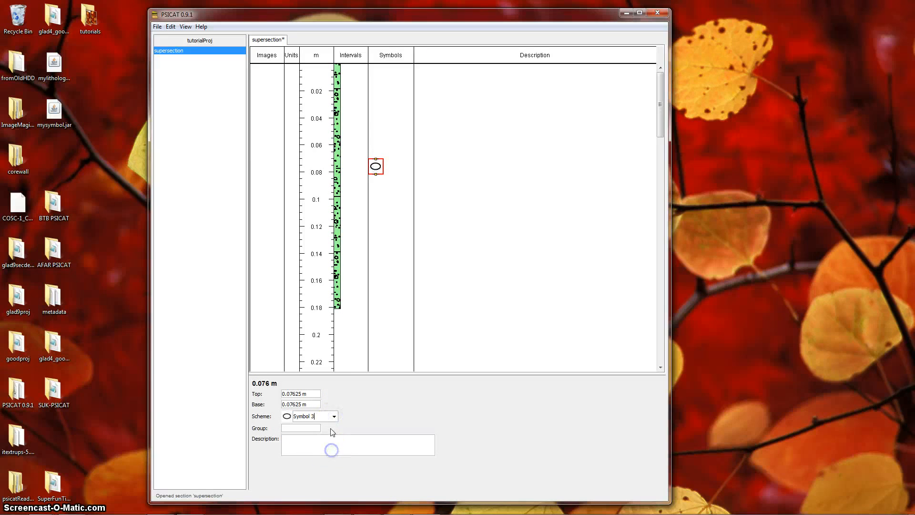
key(ctrl+s)
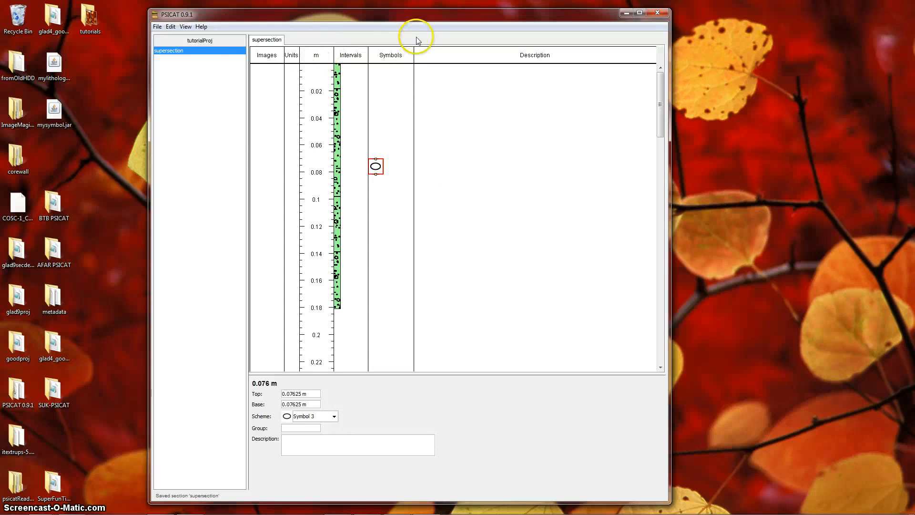